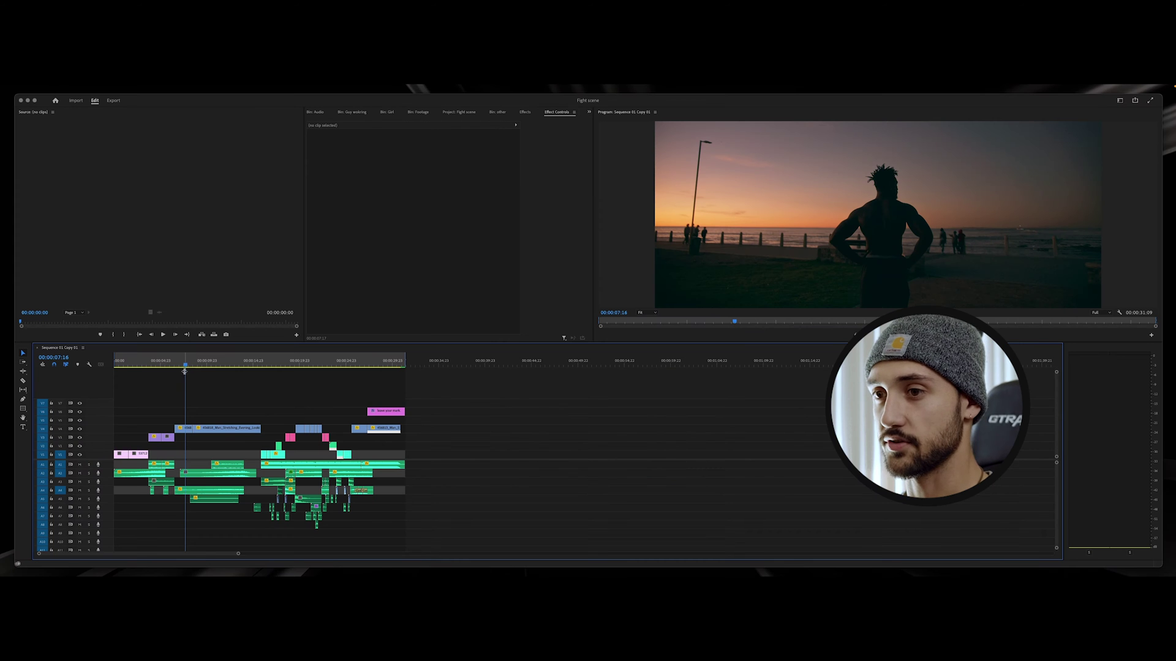
Step: Scrub the playhead back to 00:00:02:21 so the boxer in the cage shows
left_click_drag(182, 365, 141, 365)
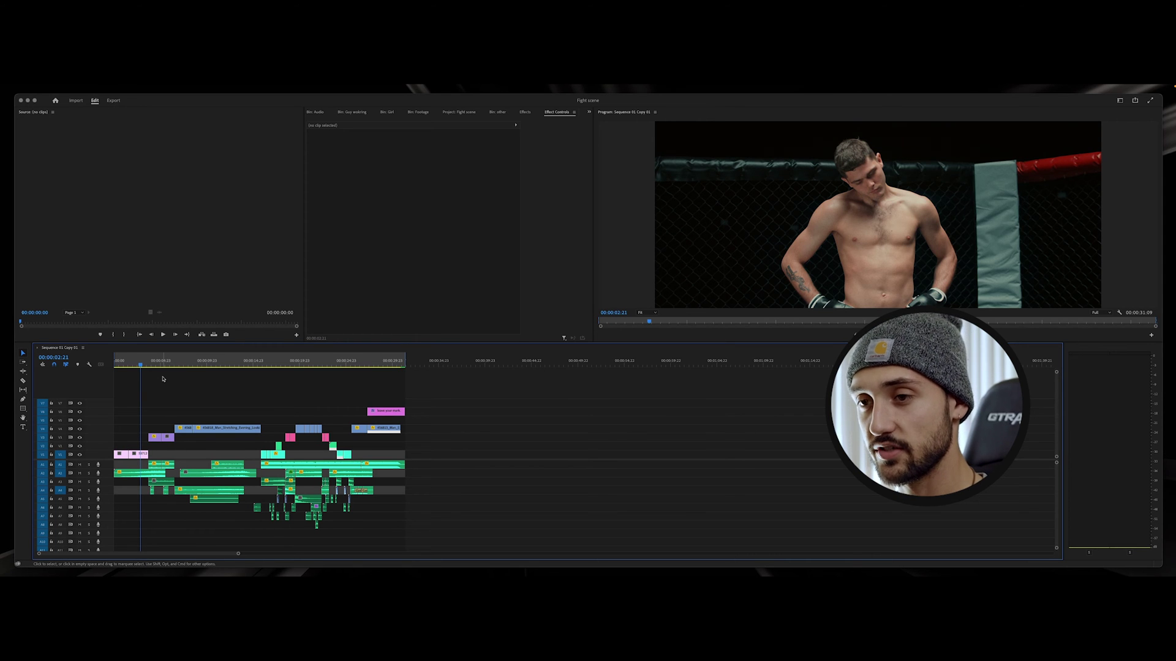
Step: Export the sequence as Final Cut Pro XML named 'leave your mark no grade'
left_click(56, 85)
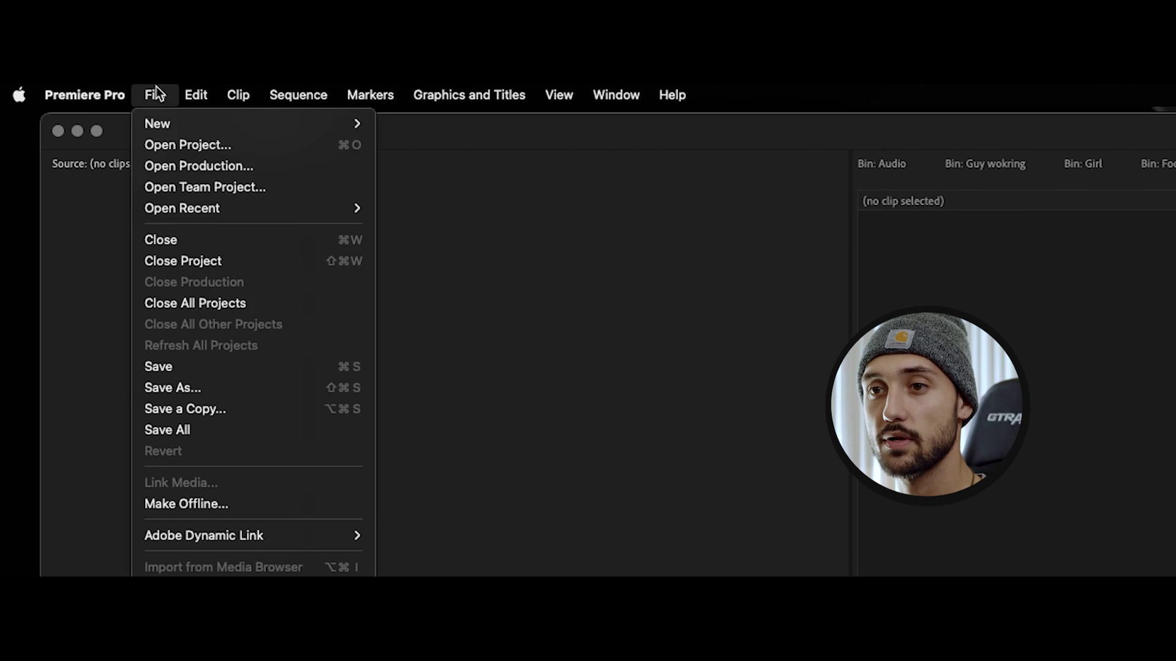
mouse_move(349, 650)
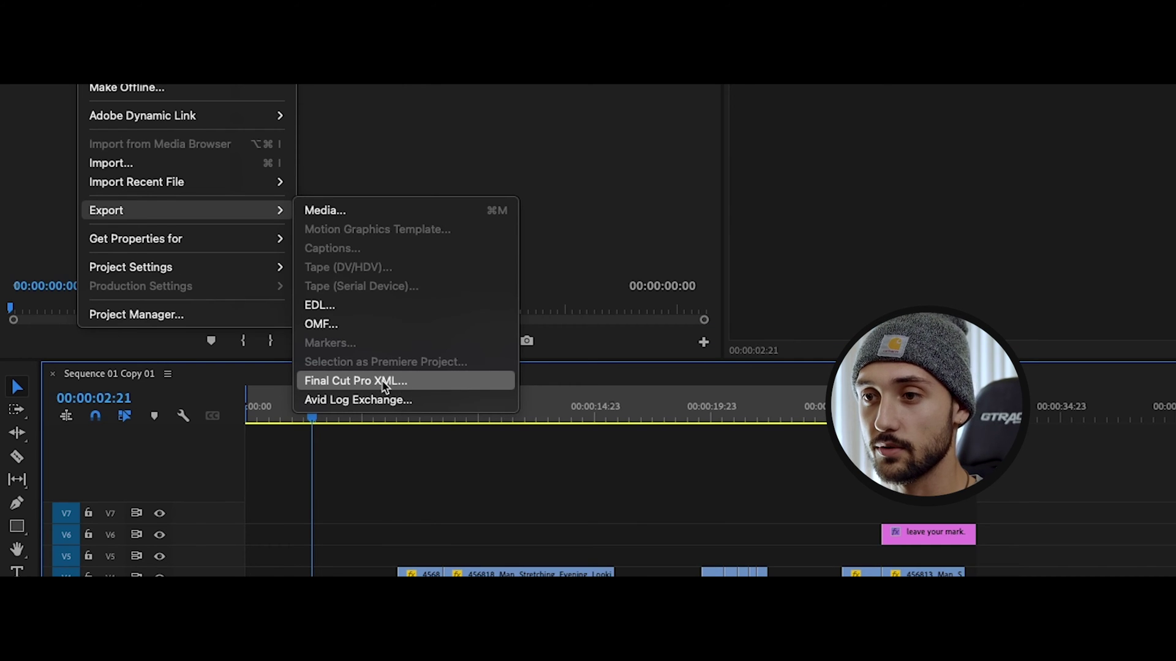
left_click(384, 380)
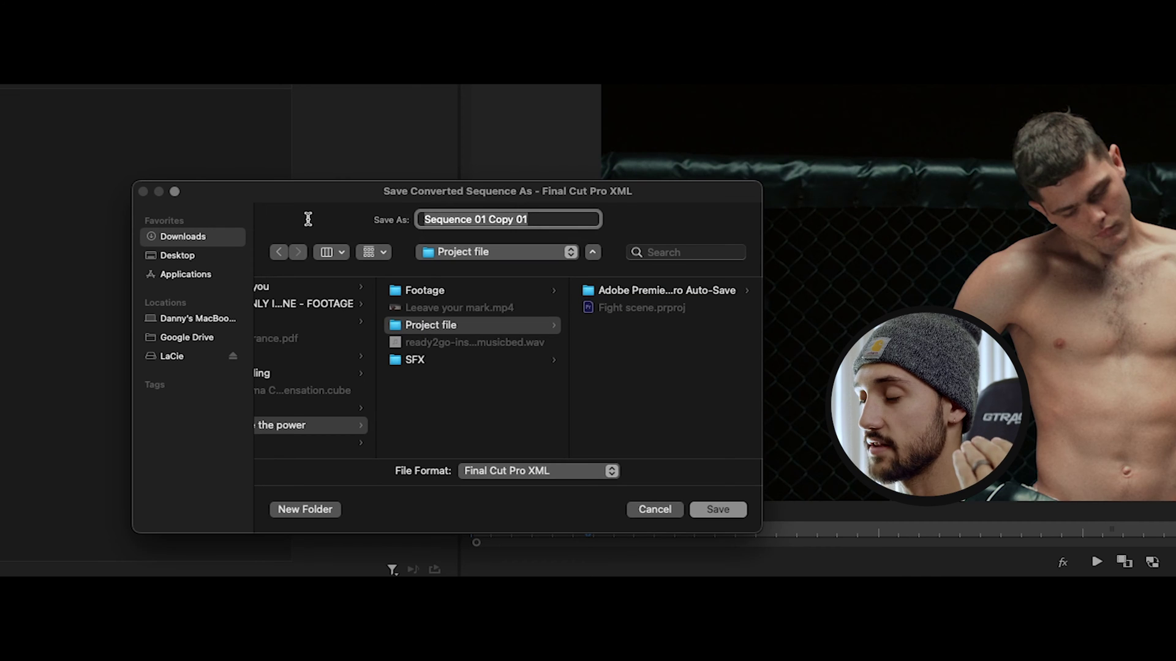
key("BackSpace")
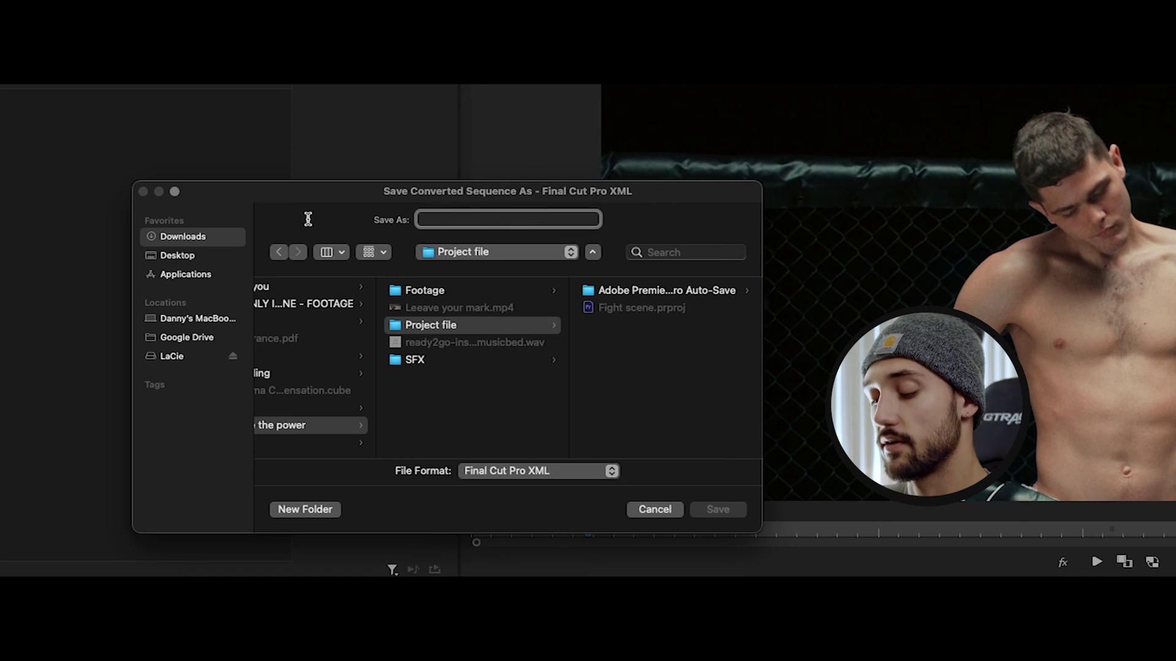
type("leave ")
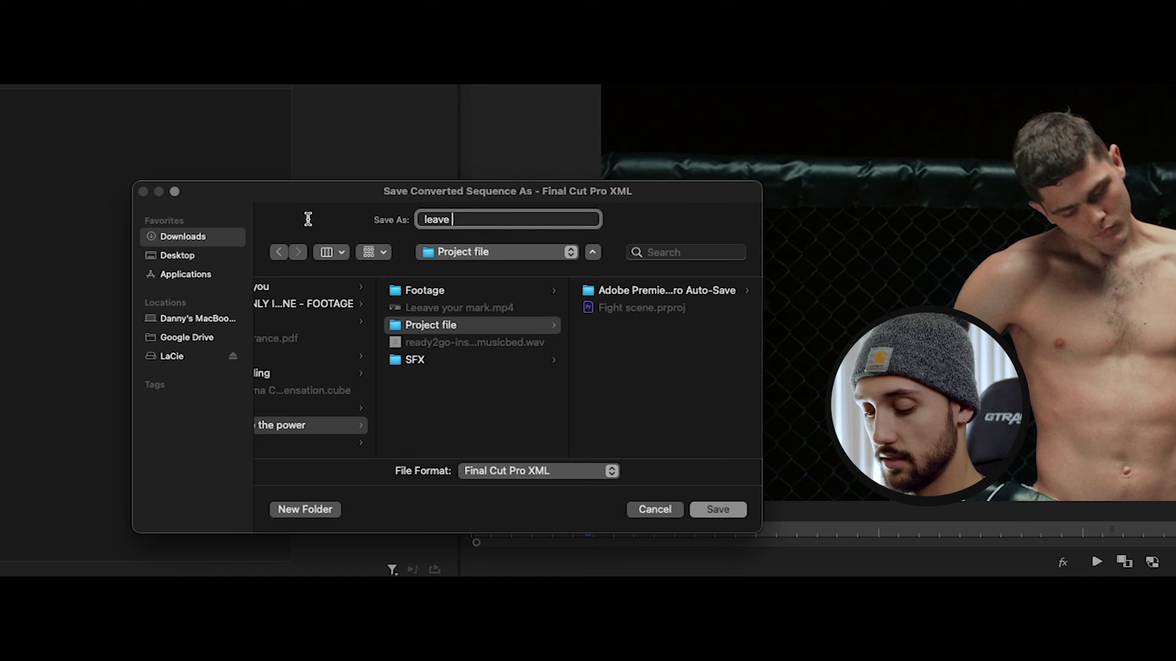
type("your mark ")
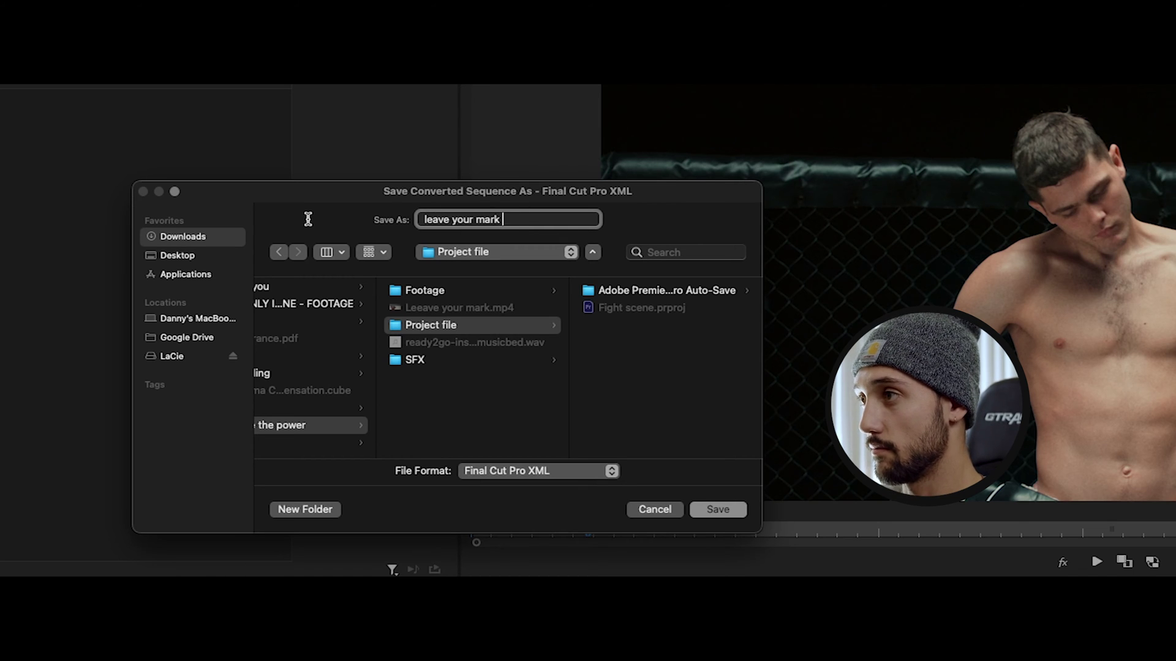
type("no grade")
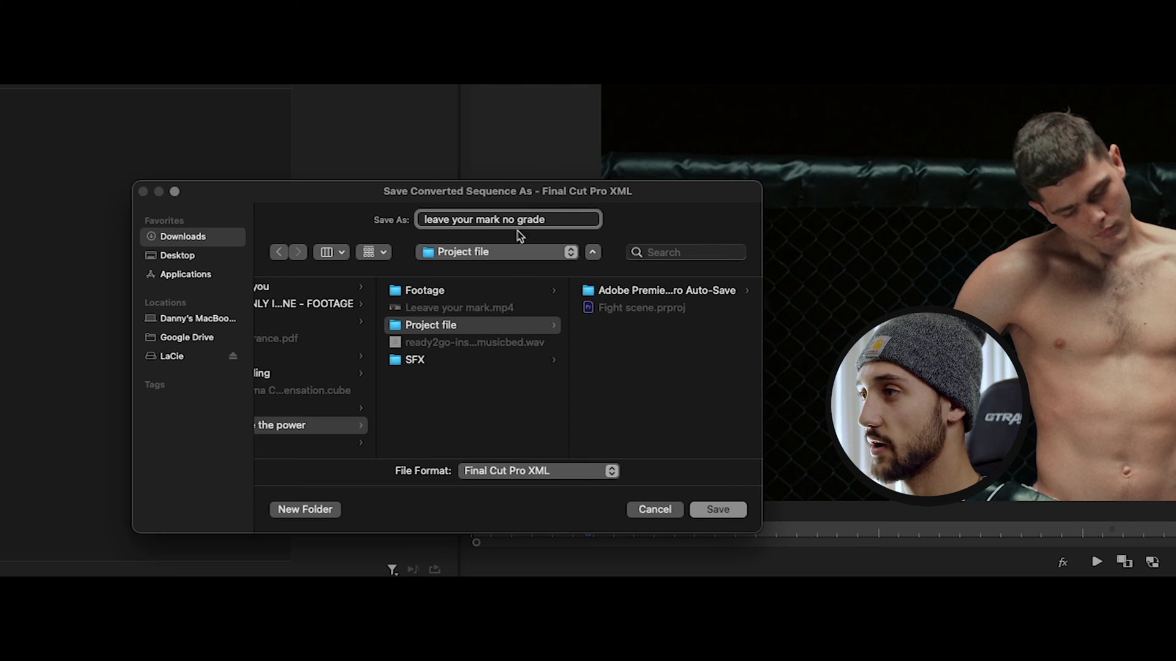
Step: Save the XML to the Project file folder and launch DaVinci Resolve from Applications
left_click(720, 515)
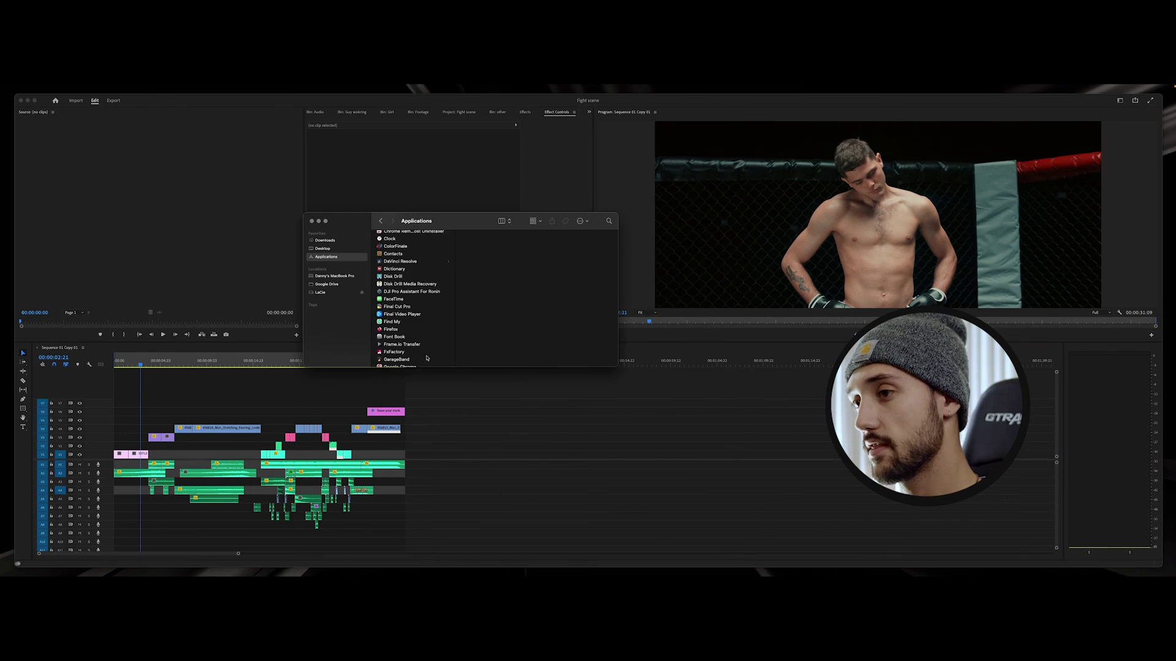
scroll(426, 358, "down", 3)
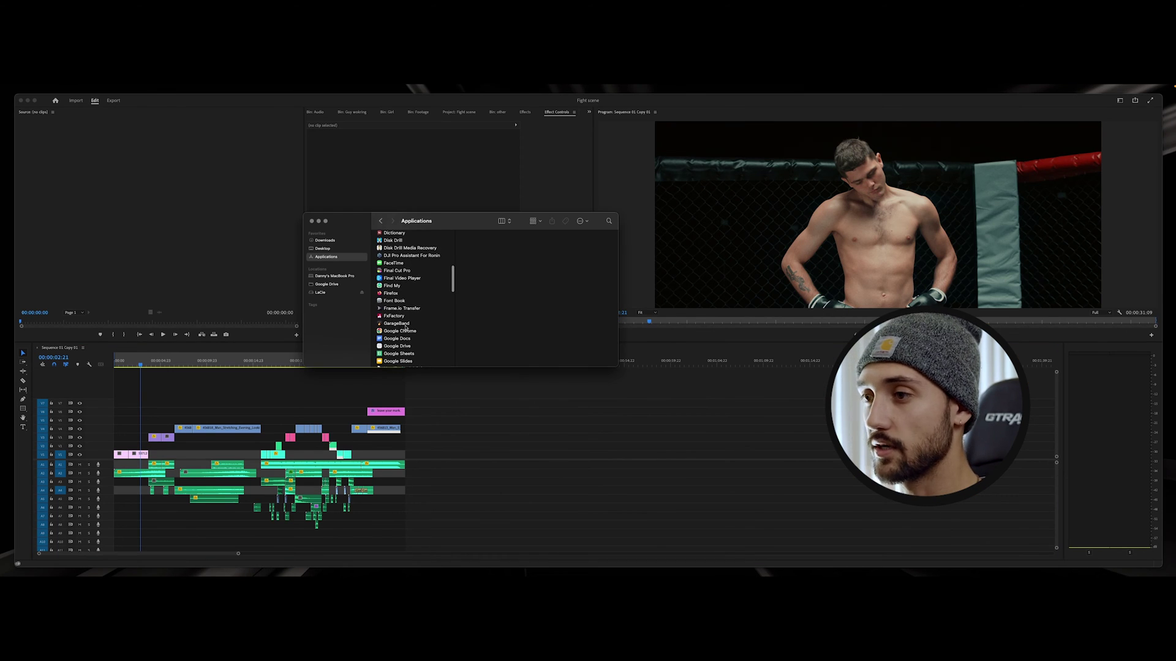
scroll(406, 318, "up", 2)
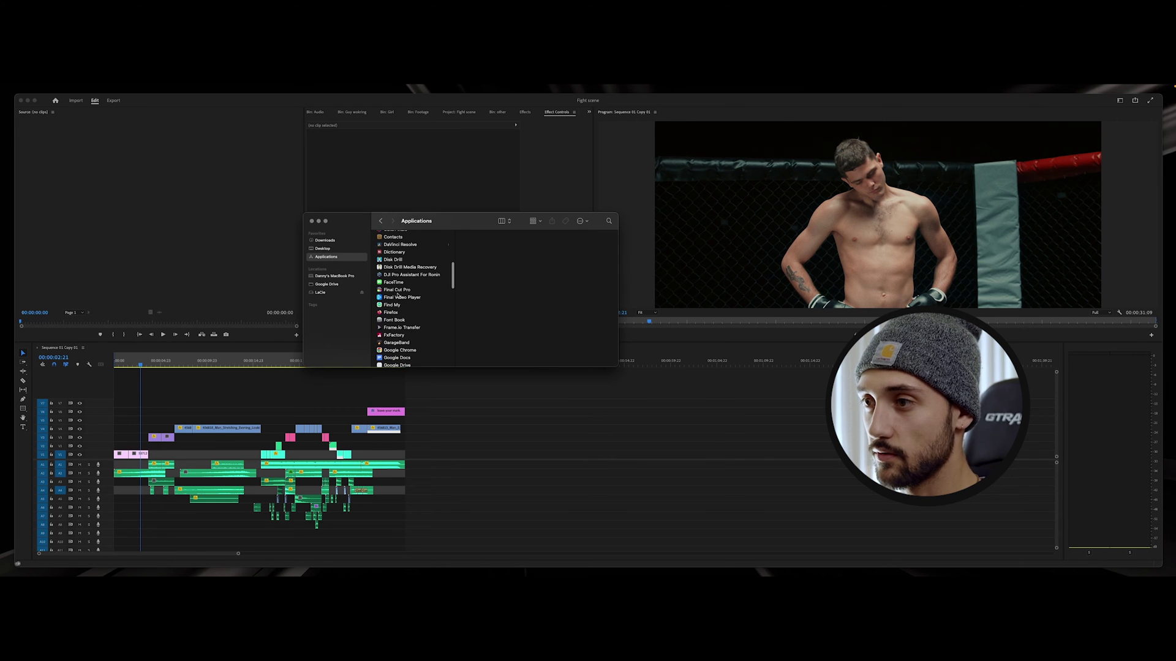
scroll(398, 337, "up", 3)
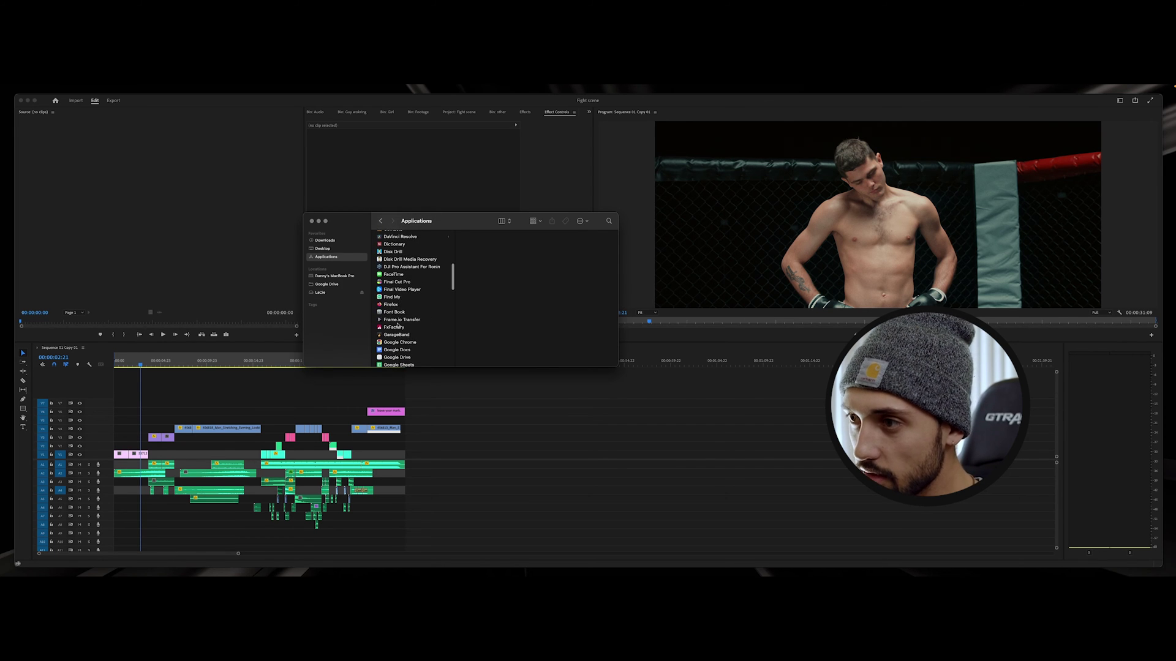
left_click(401, 272)
left_click(484, 243)
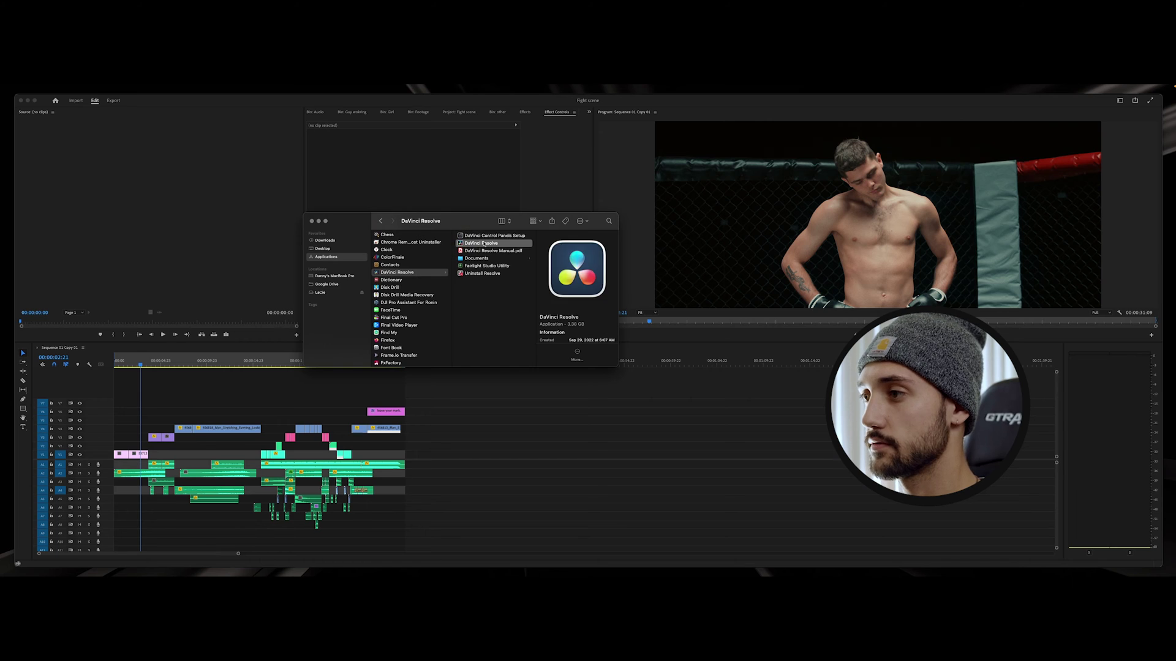
double_click(484, 243)
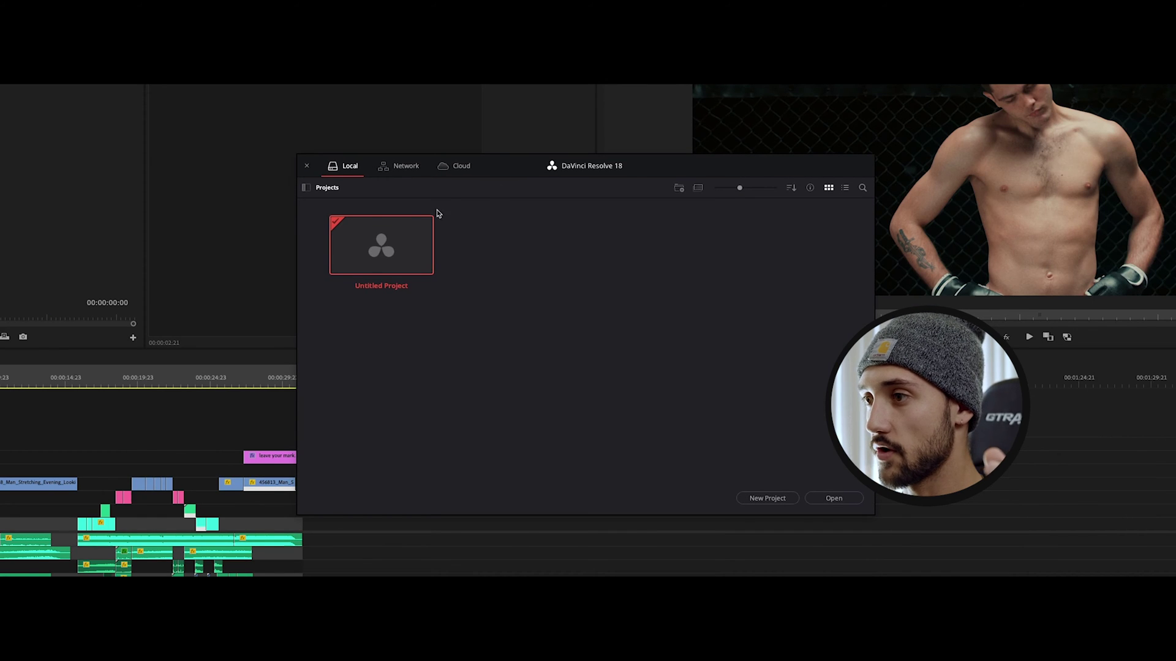
Step: Begin a new Resolve project, replacing the default name with 'Leave your mark graded'
left_click(773, 499)
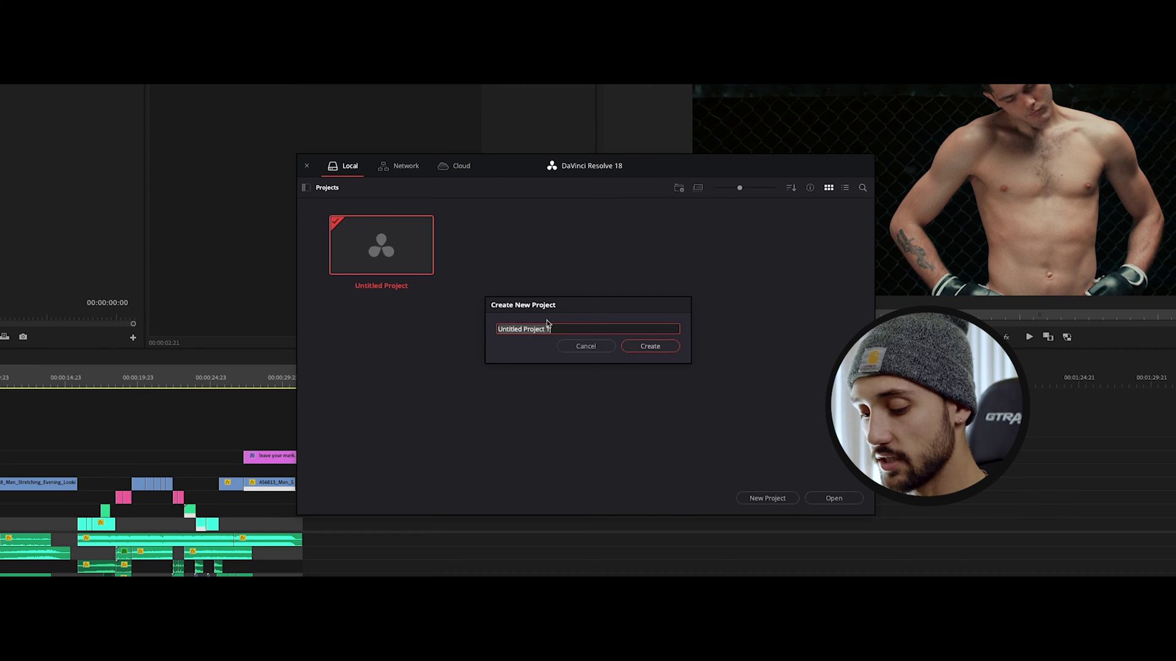
key("BackSpace")
type("L")
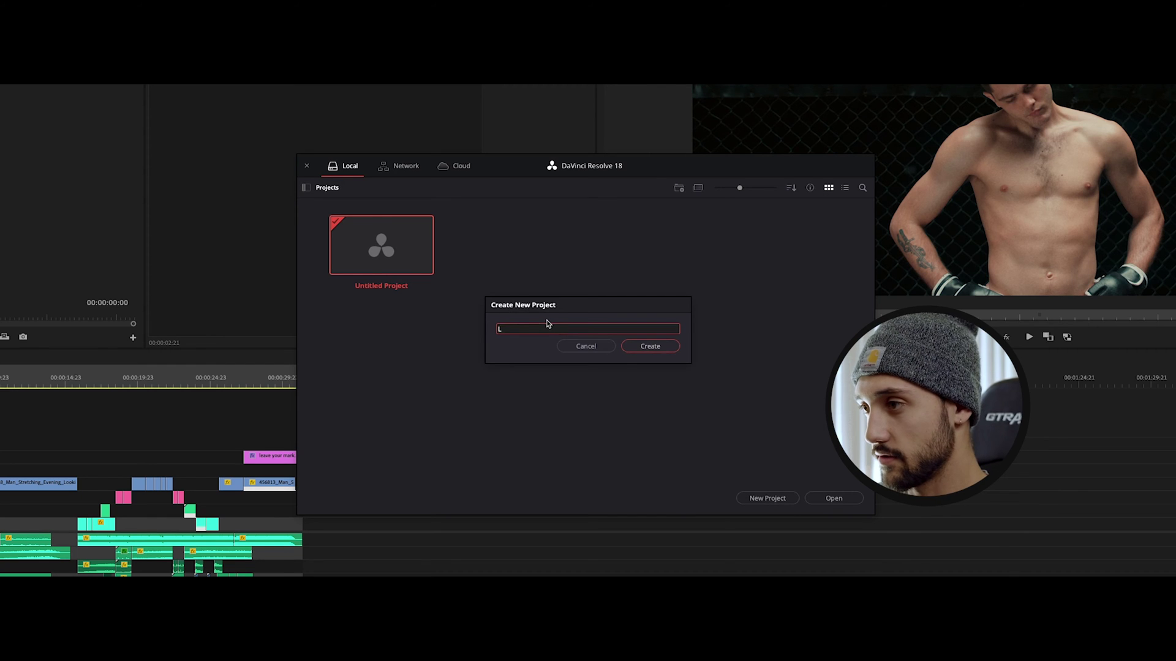
type("eave your mar")
type("k gra")
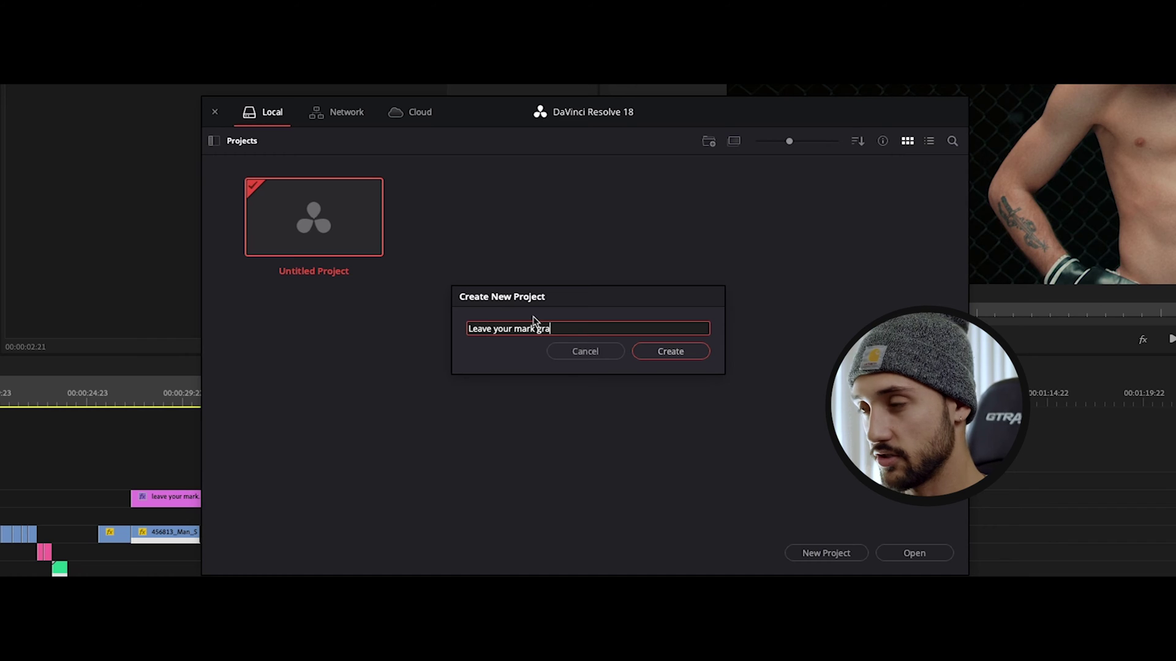
type("ded")
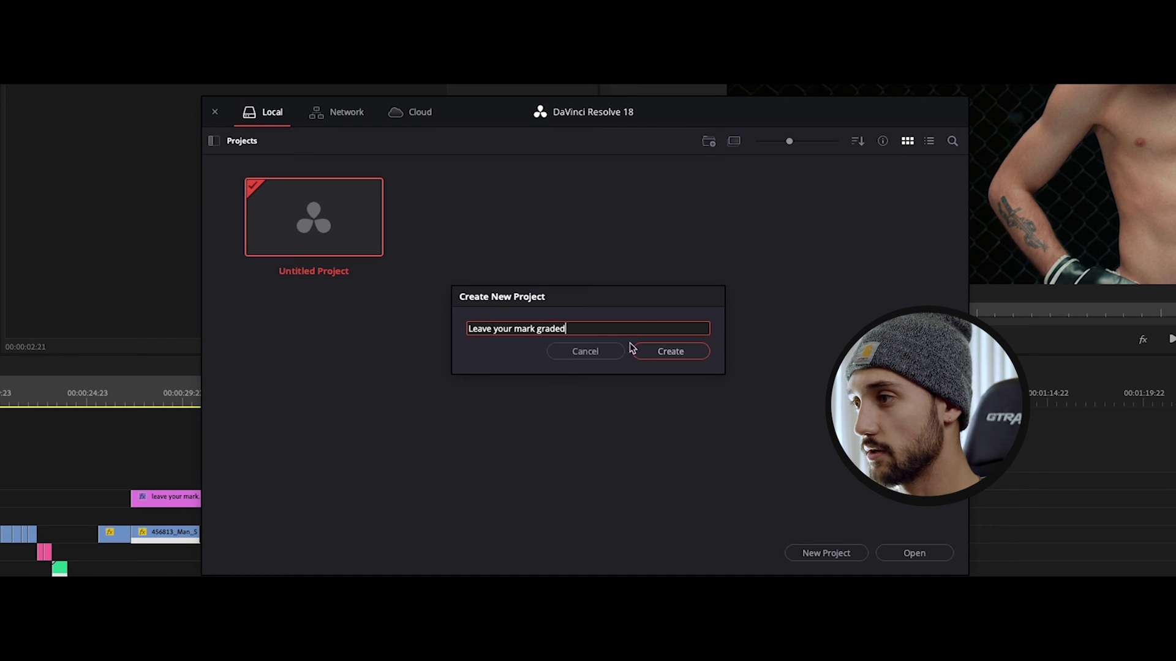
Step: Create the project and start importing a timeline from the Edit page's File menu
left_click(684, 357)
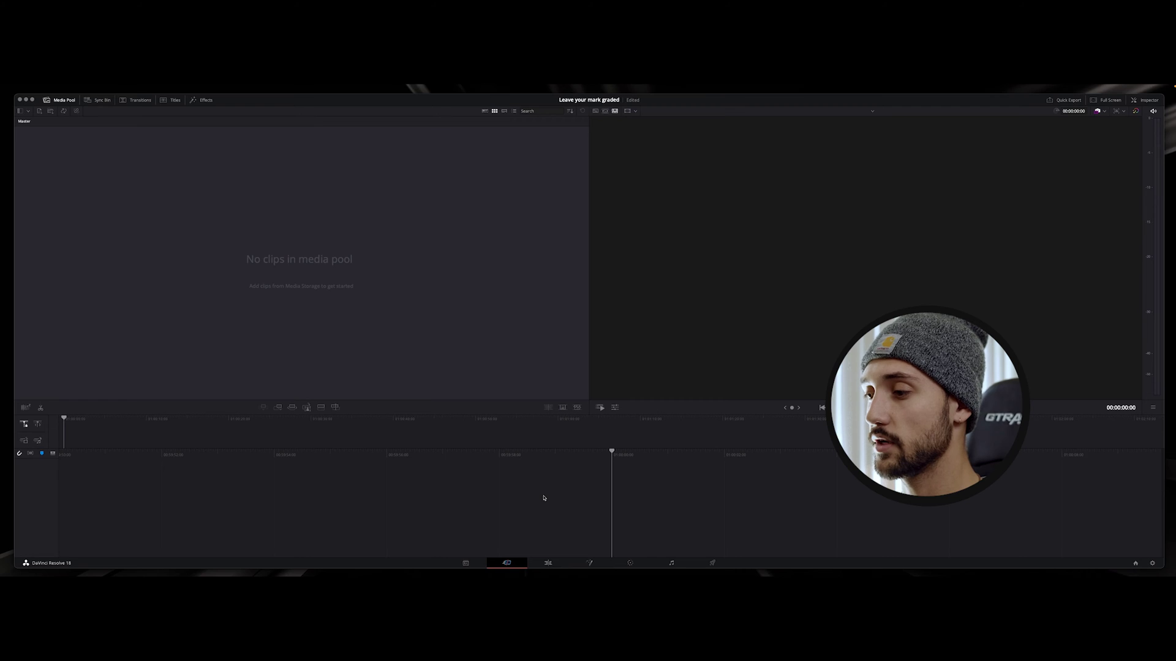
left_click(548, 563)
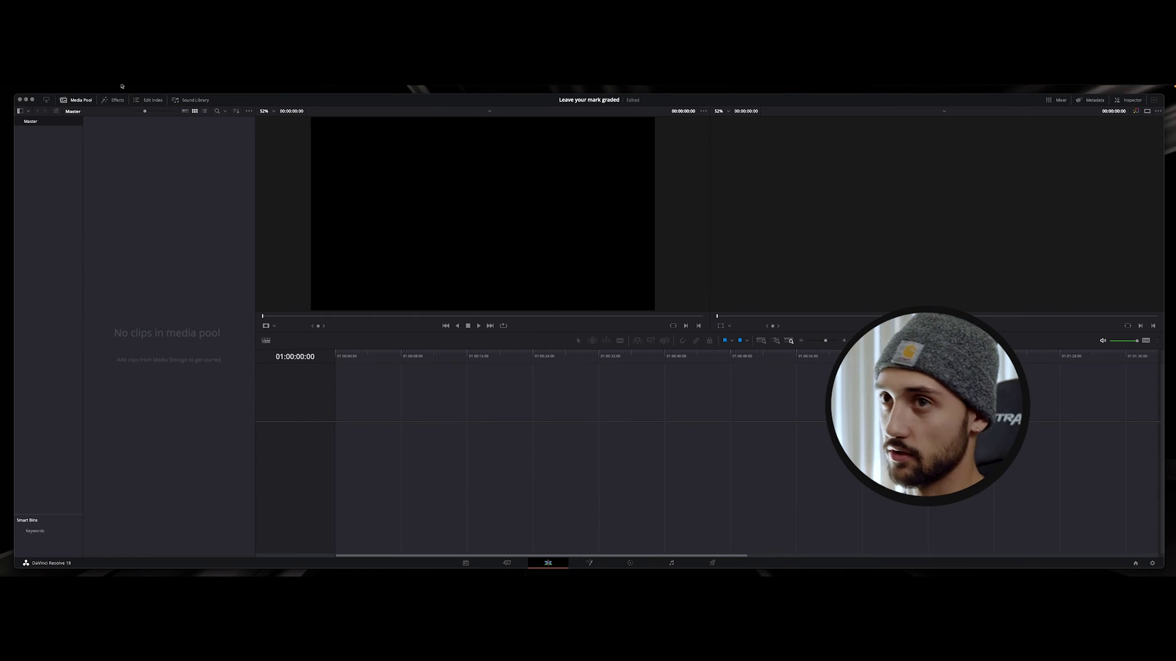
mouse_move(103, 86)
left_click(62, 88)
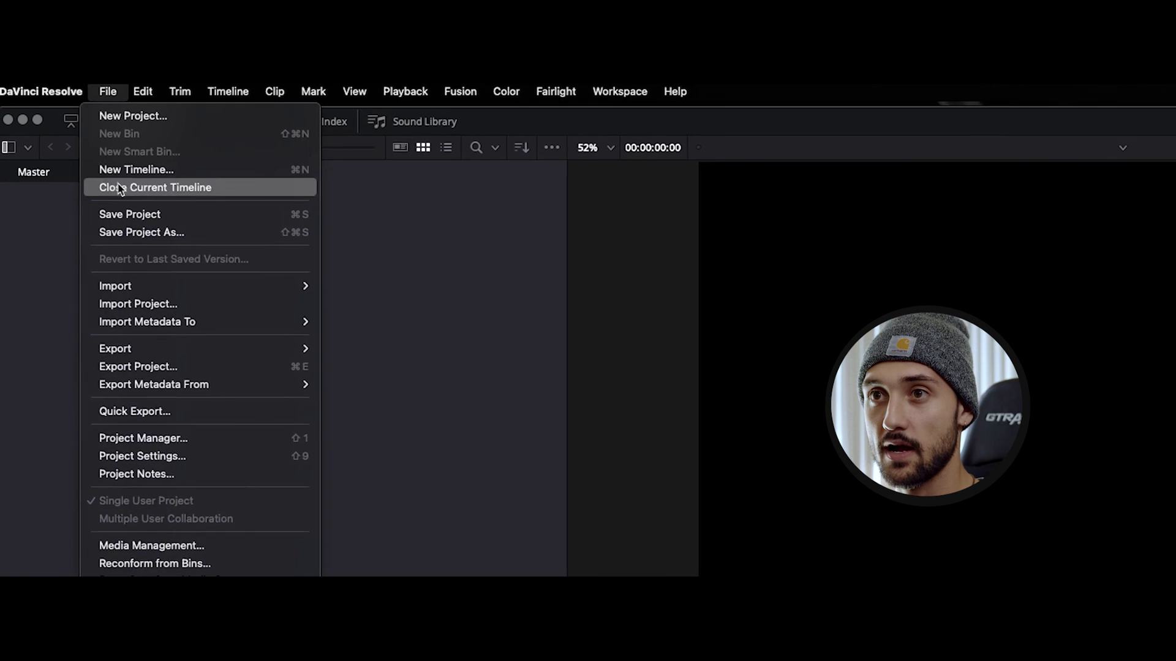
mouse_move(76, 169)
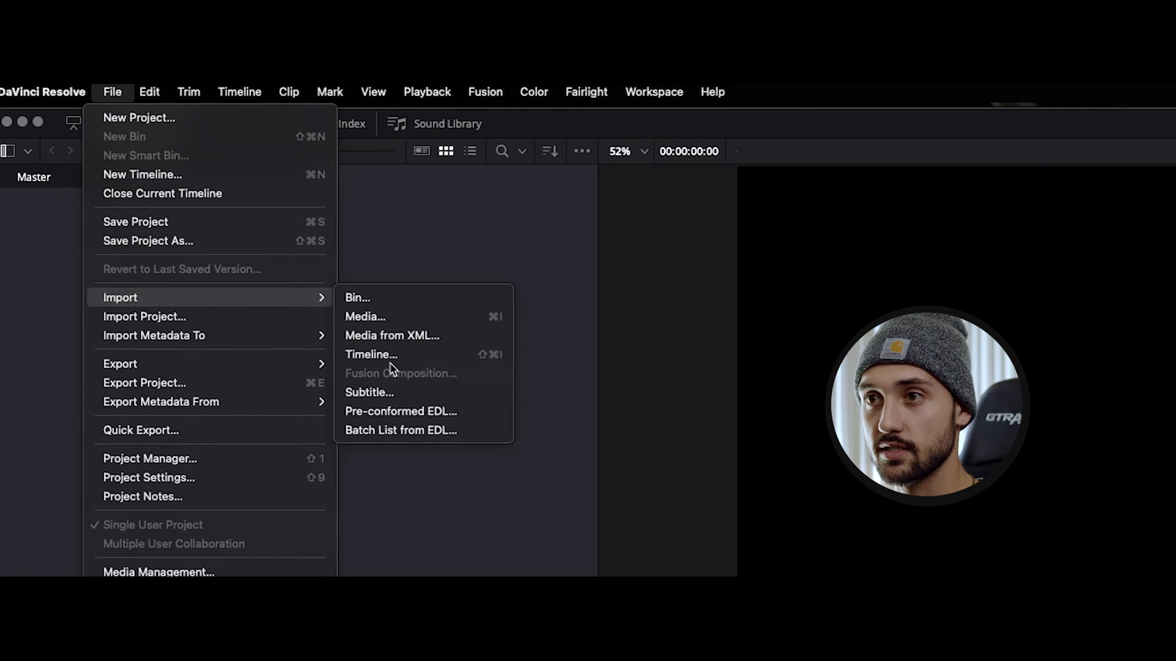
left_click(412, 354)
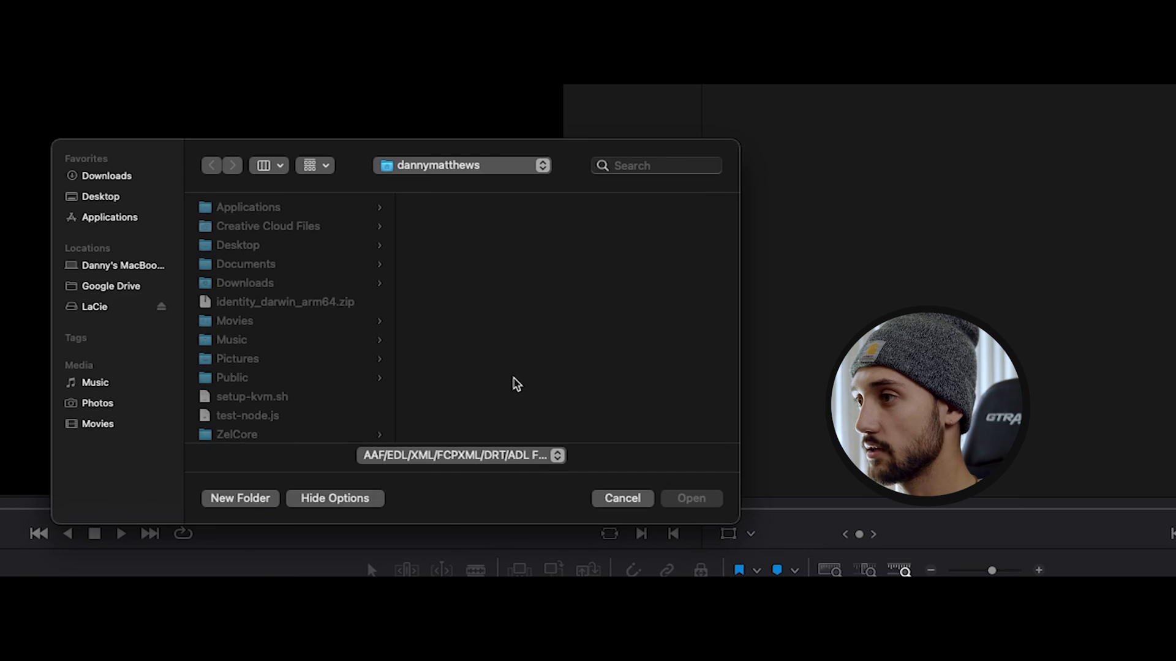
Step: Choose leave your mark no grade.xml in the Project file folder to load
left_click(107, 177)
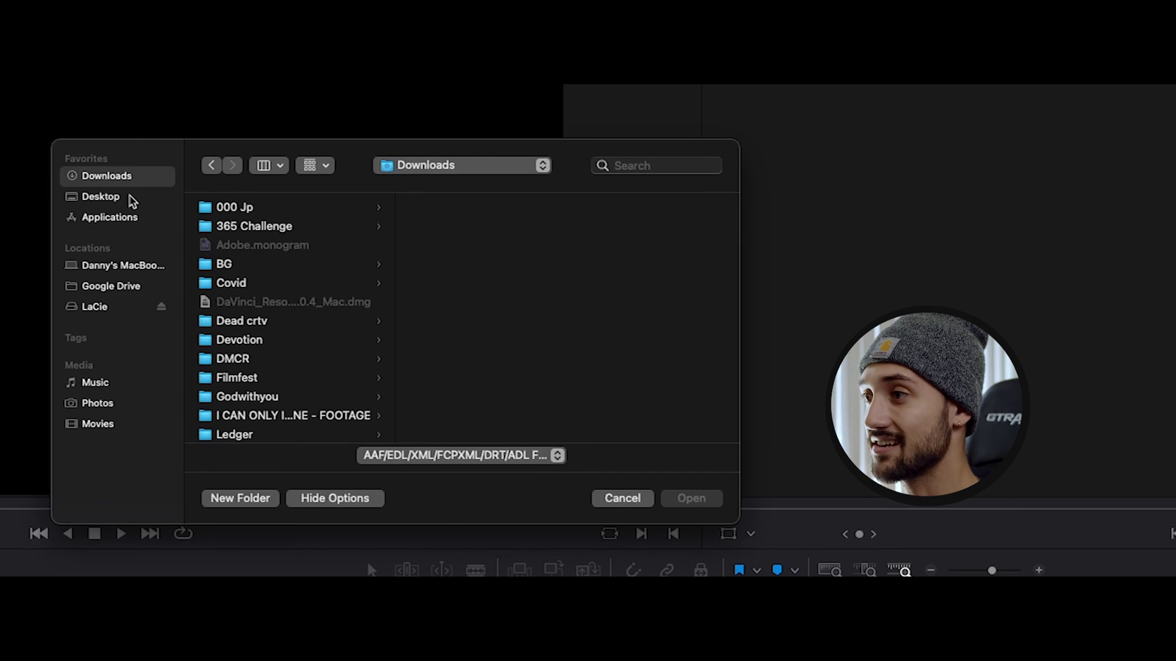
scroll(310, 420, "down", 5)
left_click(278, 425)
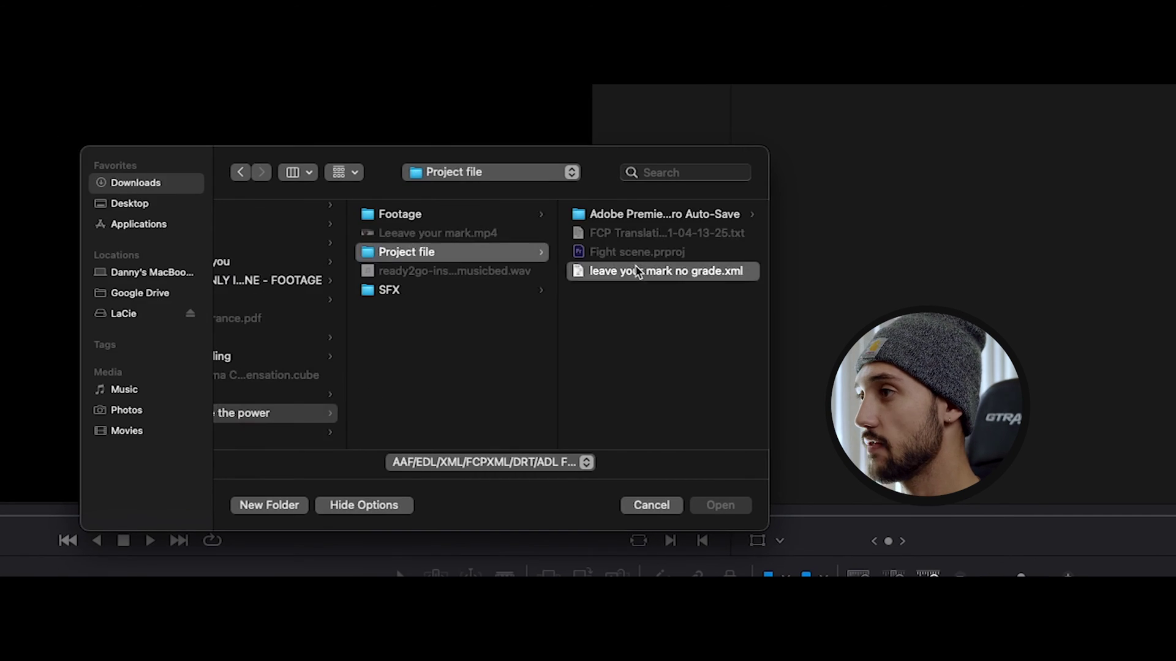
left_click(633, 267)
left_click(717, 505)
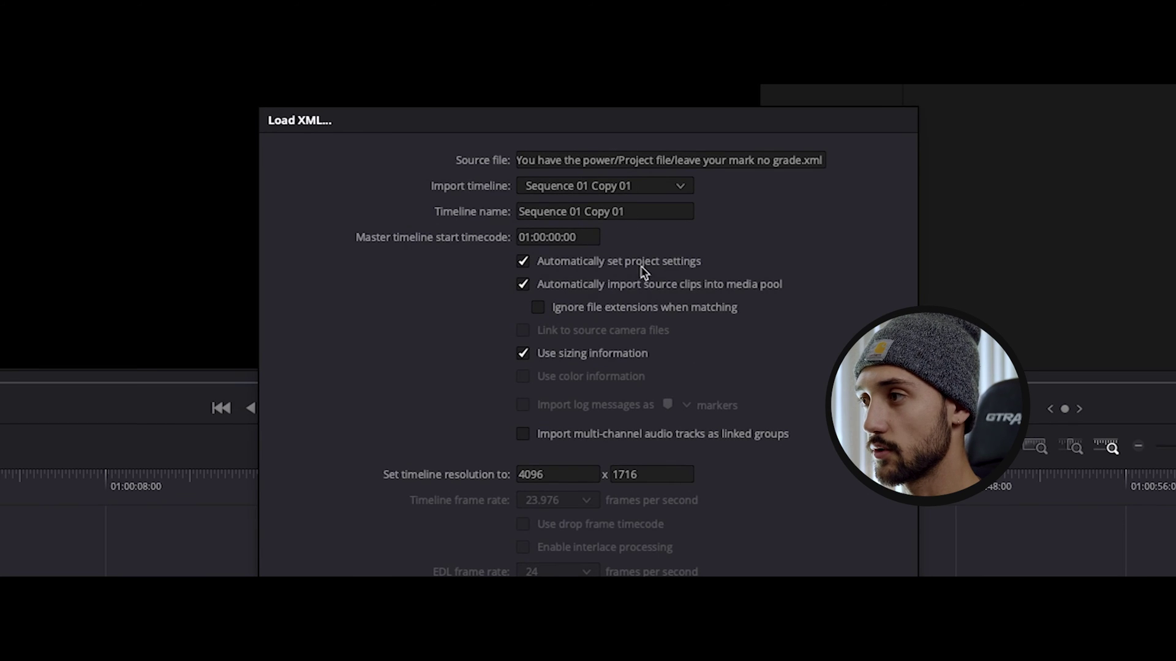
Step: Name the incoming timeline 'Leave your mark graded' and keep Final Cut Pro 7 mixed frame rate format
triple_click(585, 210)
key("BackSpace")
type("Leave")
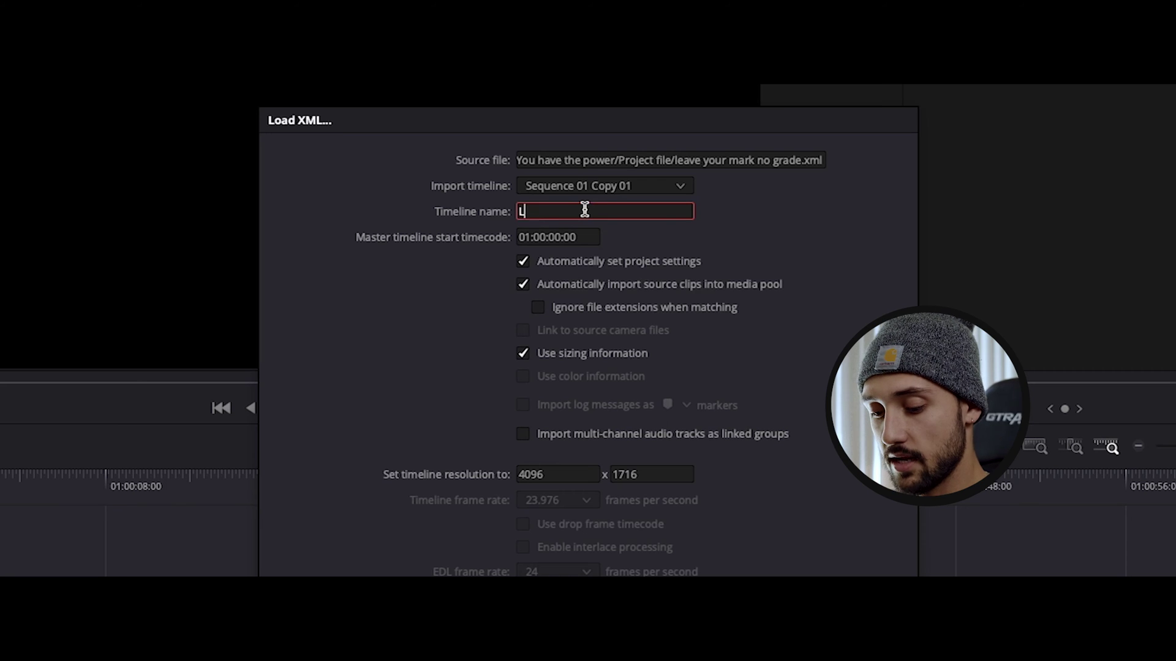
type("e")
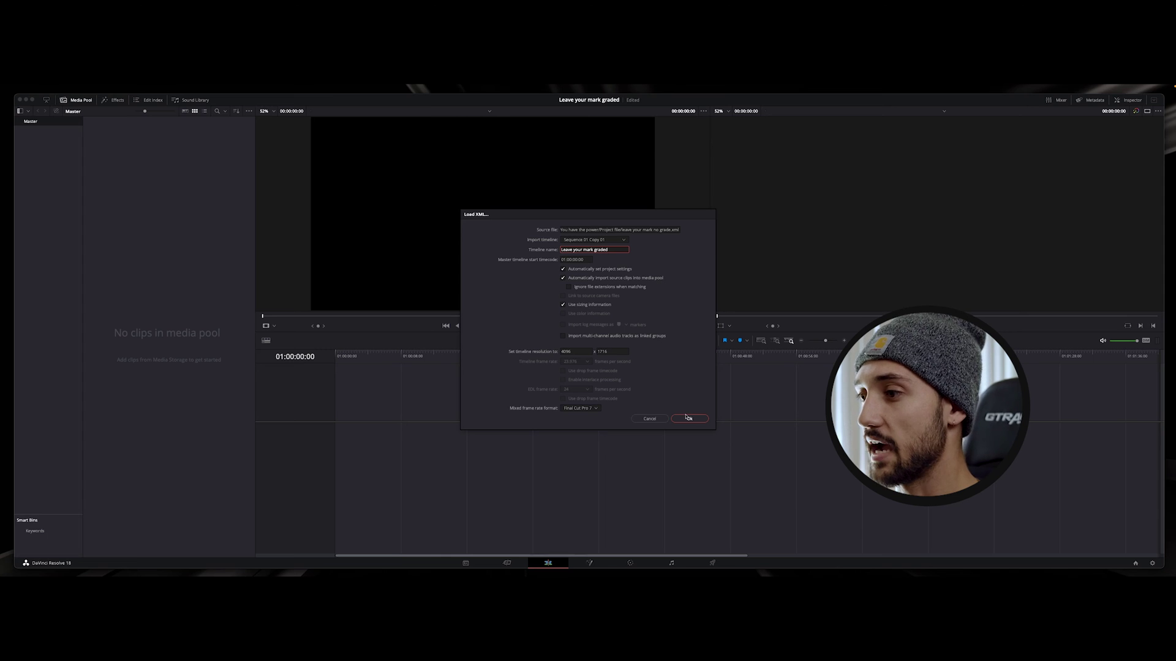
left_click(579, 407)
left_click(554, 416)
Step: Load the XML as a new timeline, jump to 00:00:07:04, and move to the Color page
left_click(689, 418)
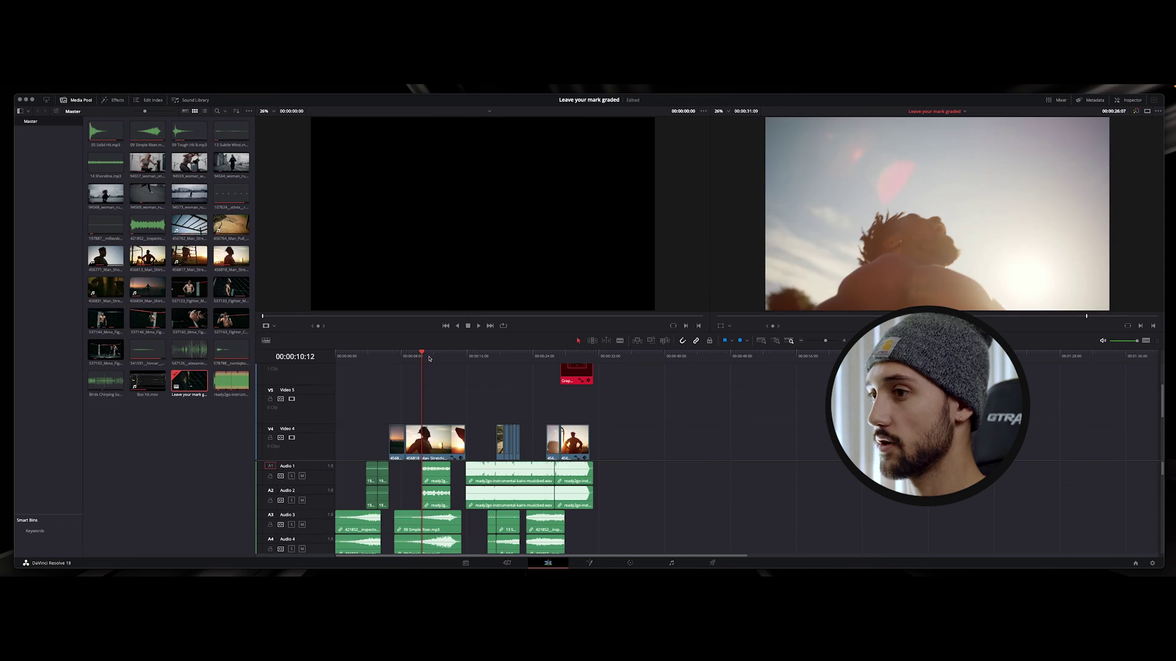
scroll(488, 399, "down", 1)
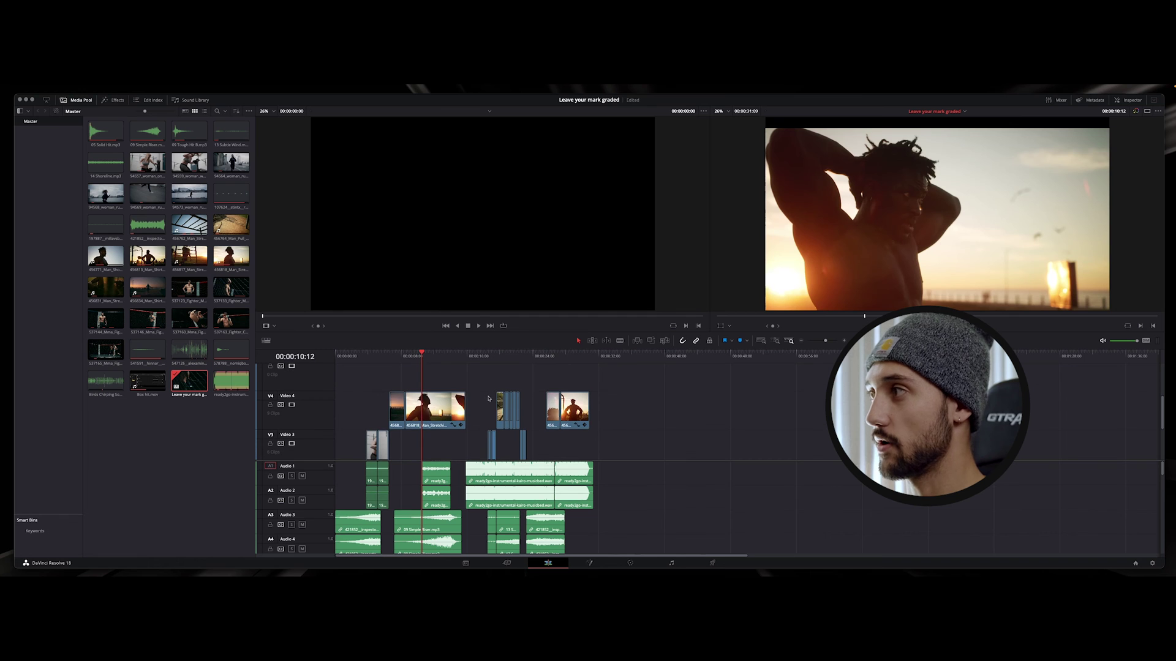
left_click(395, 356)
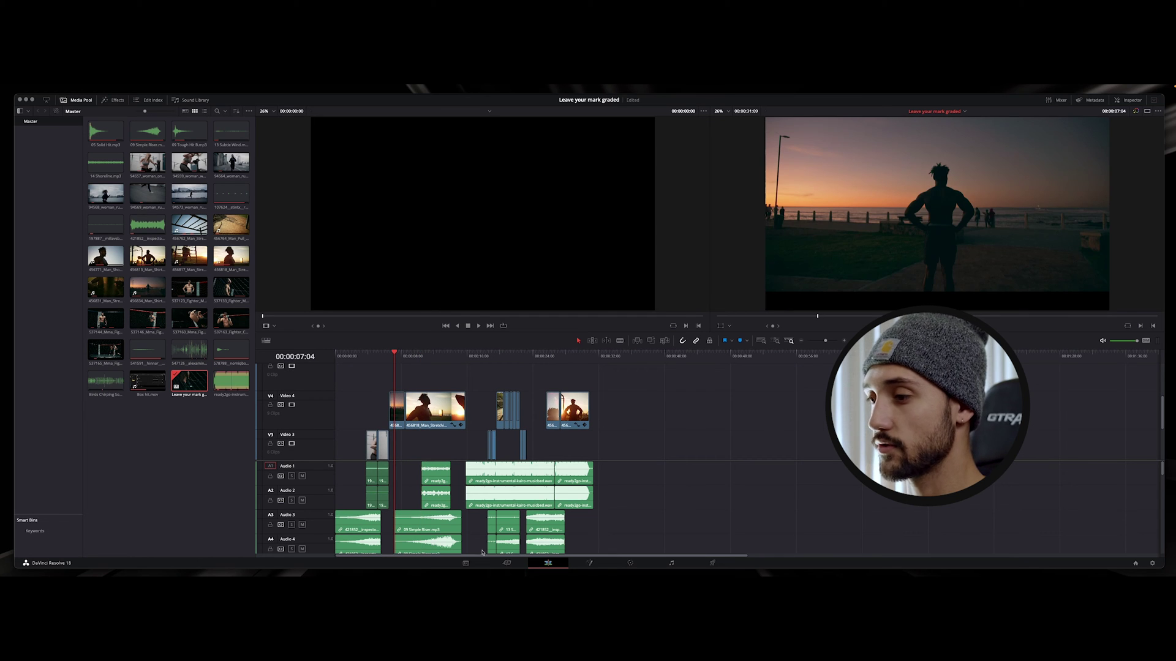
left_click(634, 563)
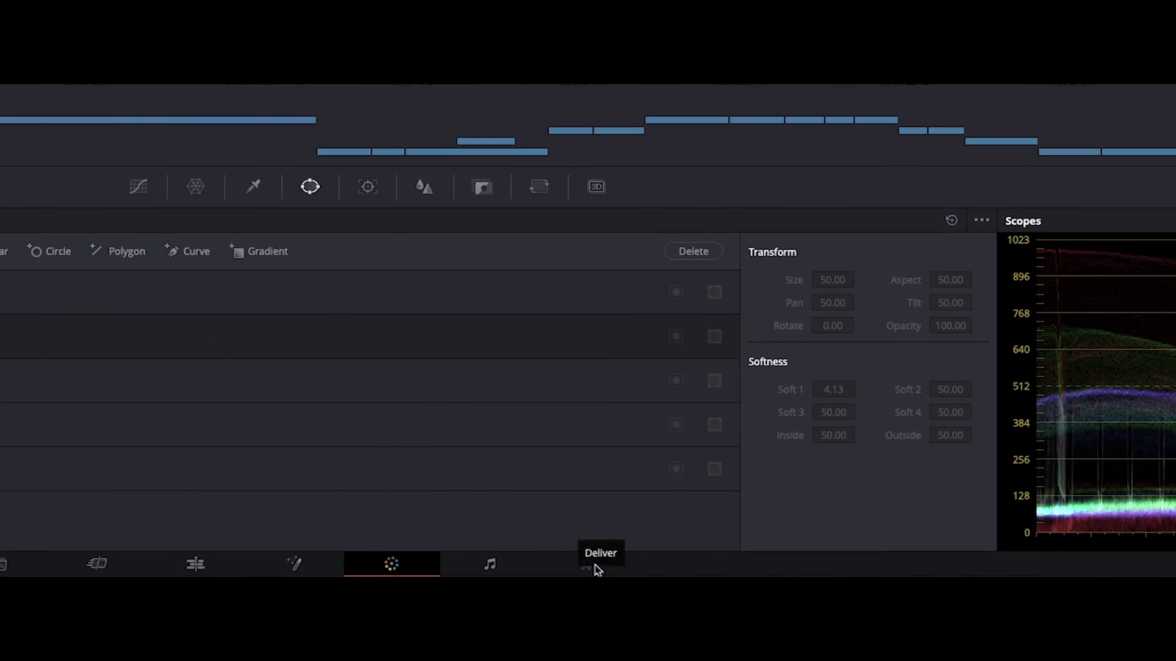
Step: Queue a Premiere XML render job on the Deliver page and render all jobs
left_click(709, 572)
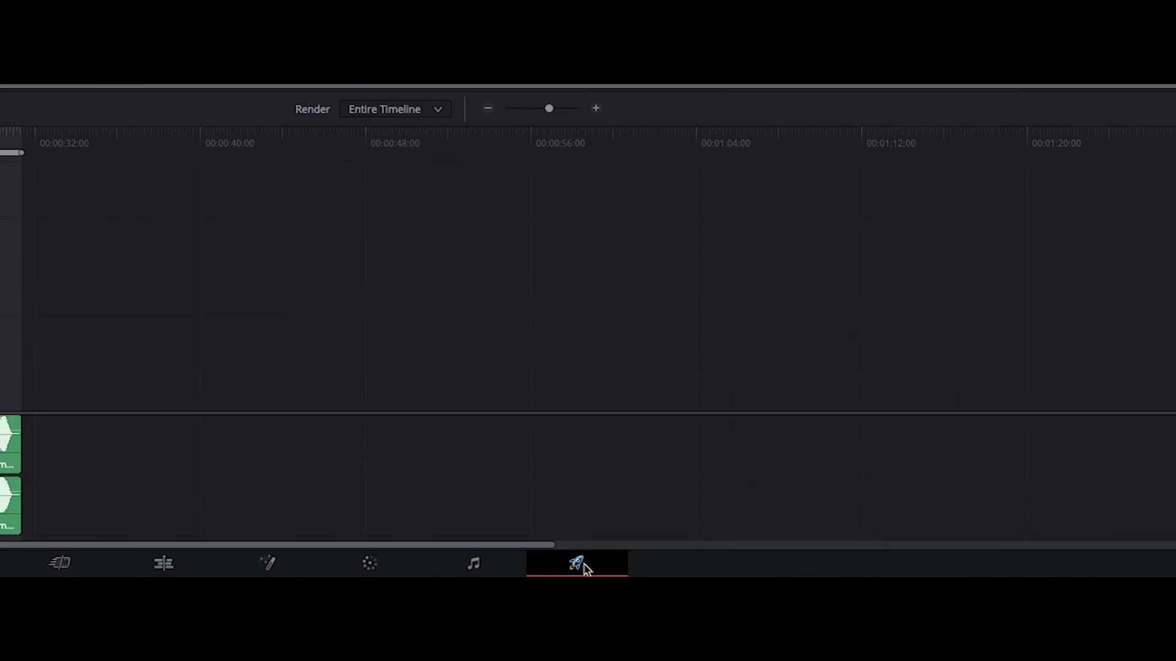
scroll(79, 126, "right", 10)
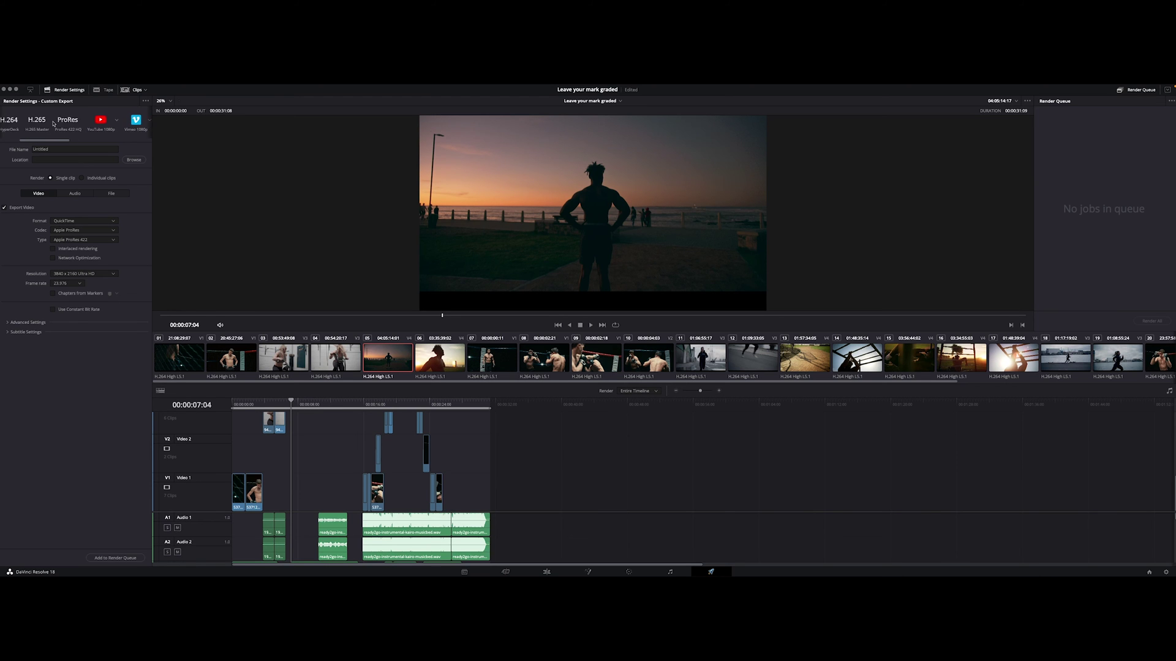
scroll(80, 126, "right", 3)
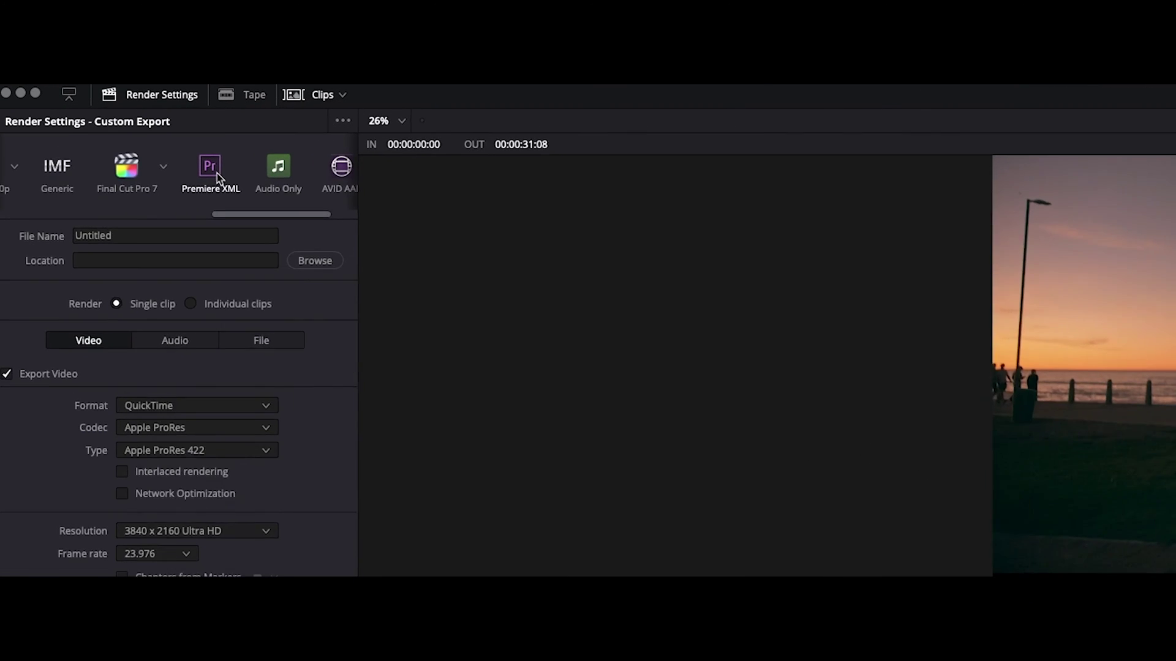
left_click(222, 175)
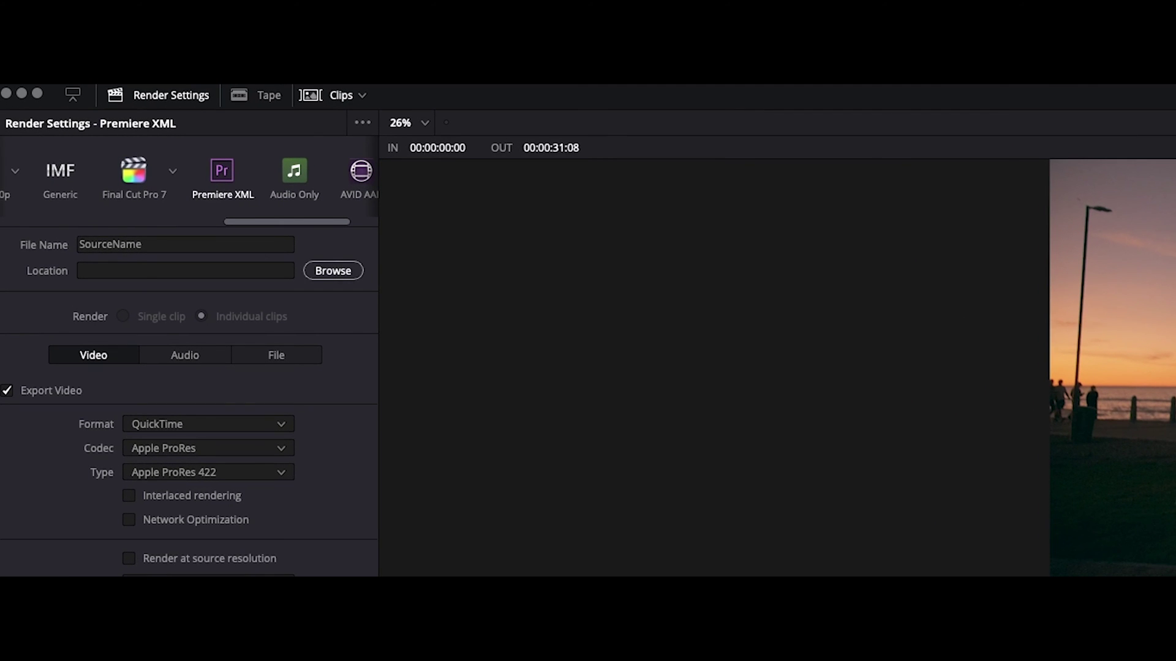
left_click(333, 271)
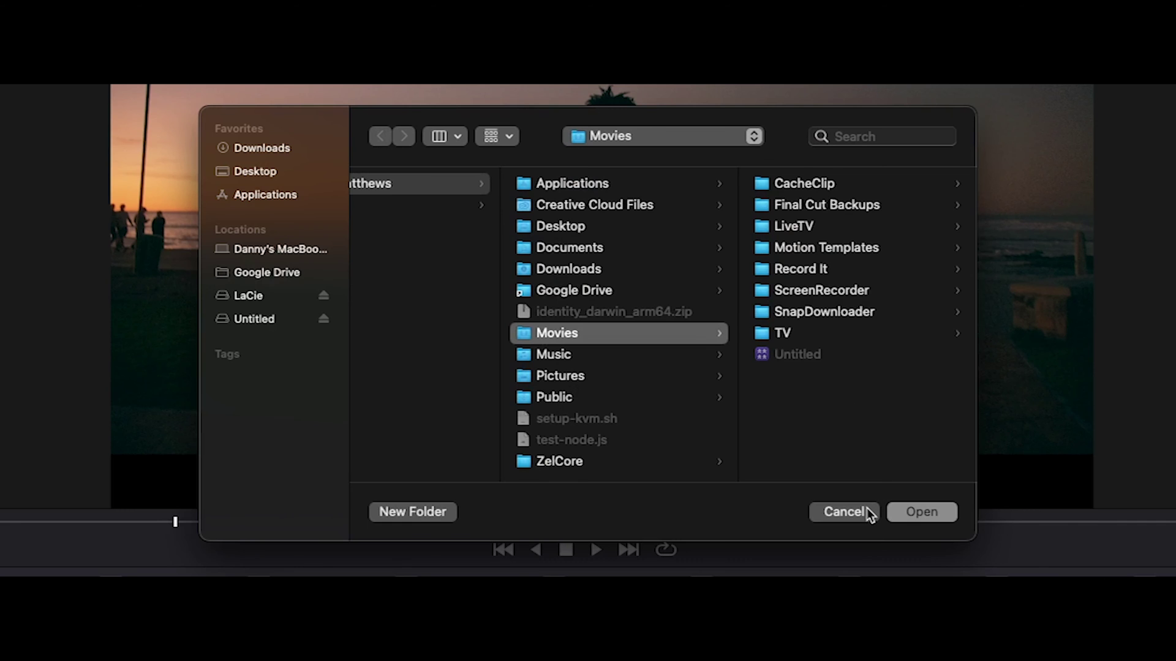
left_click(866, 512)
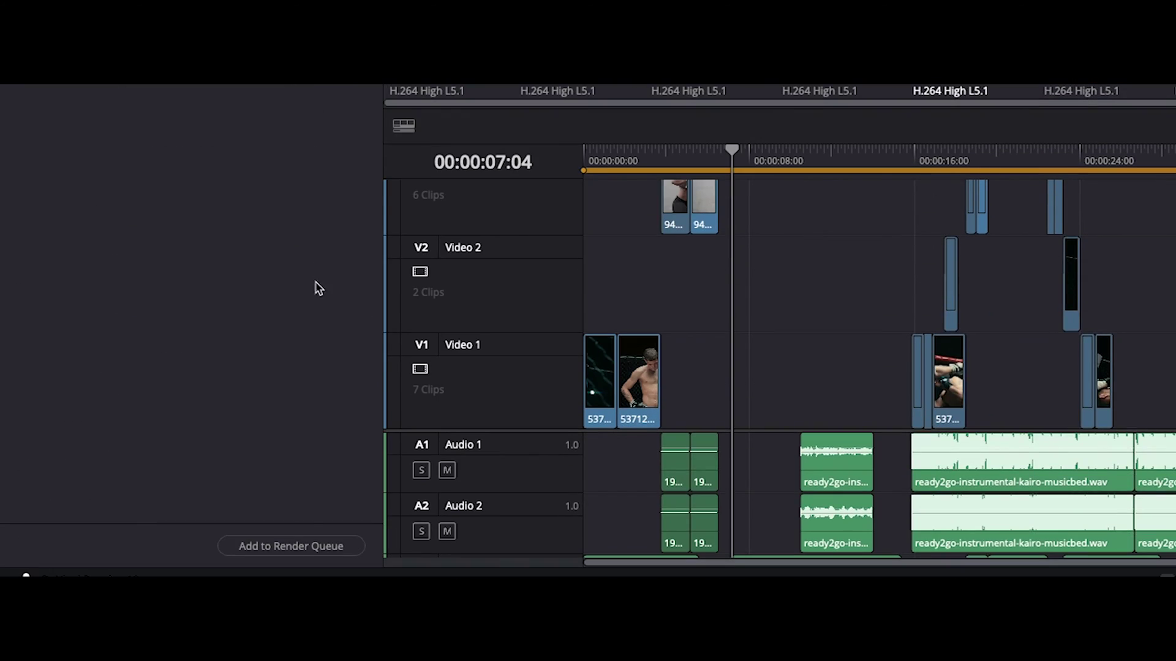
left_click(314, 546)
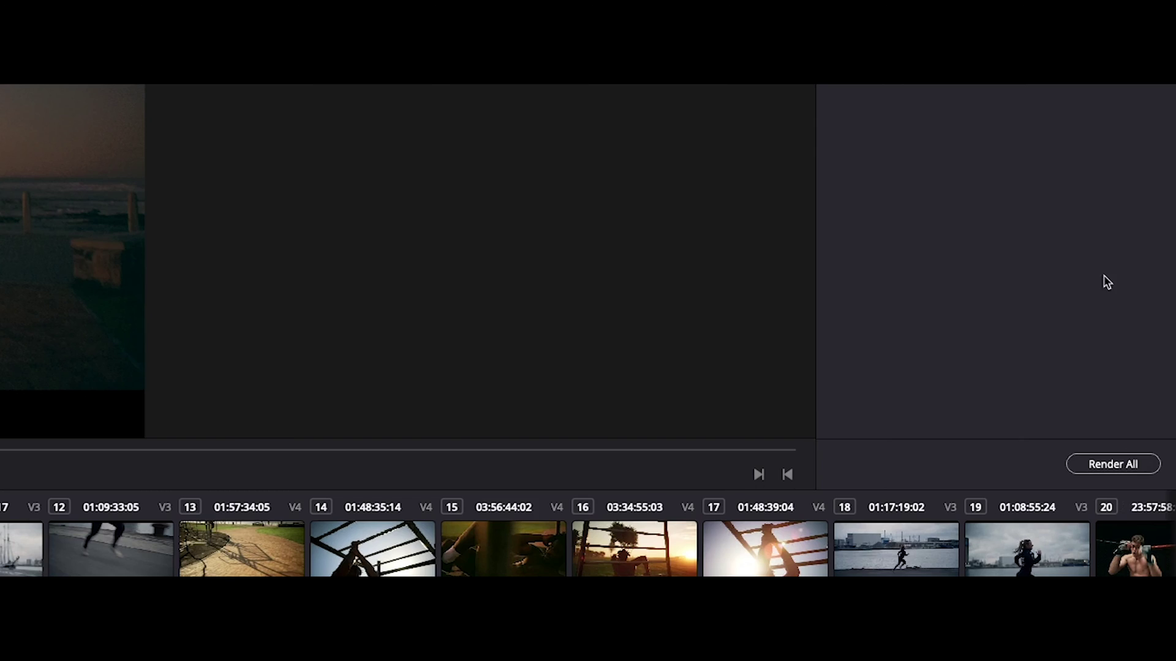
left_click(1110, 461)
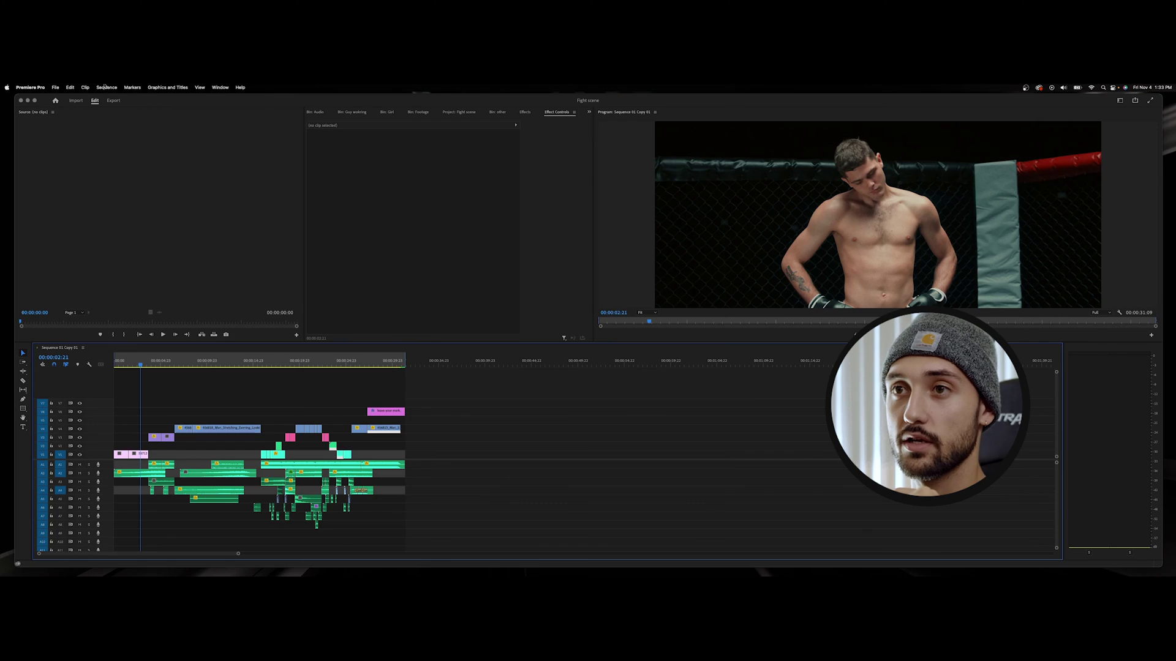
Step: Import Leave your mark graded.xml from the Project file folder into the Fight scene project
left_click(59, 87)
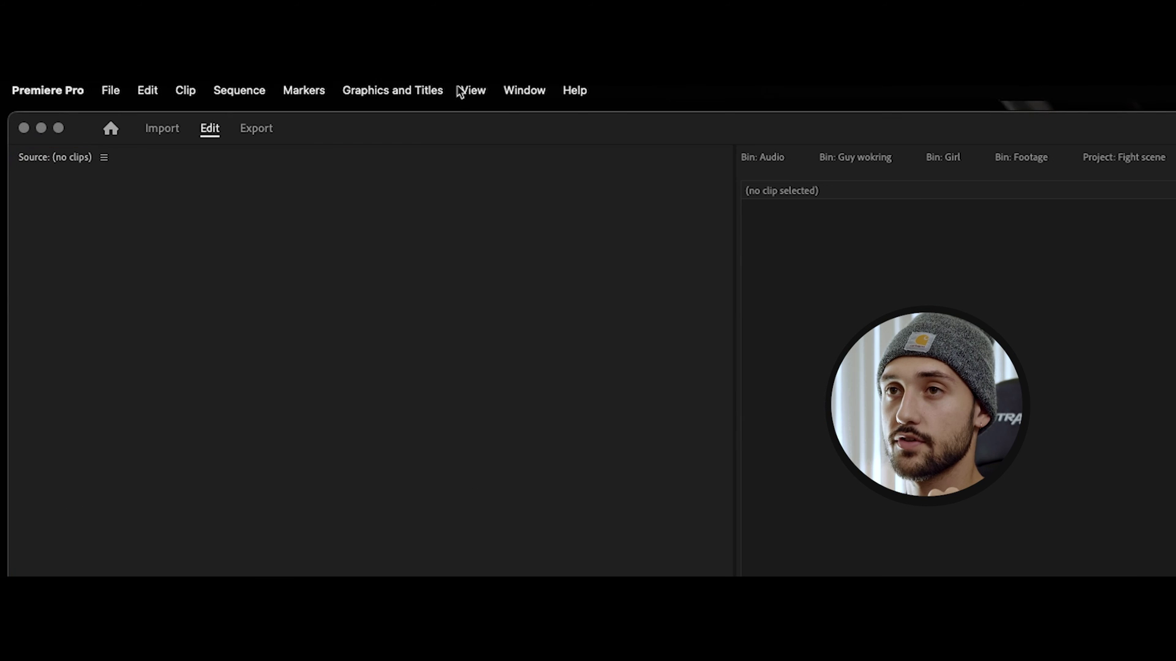
left_click(129, 94)
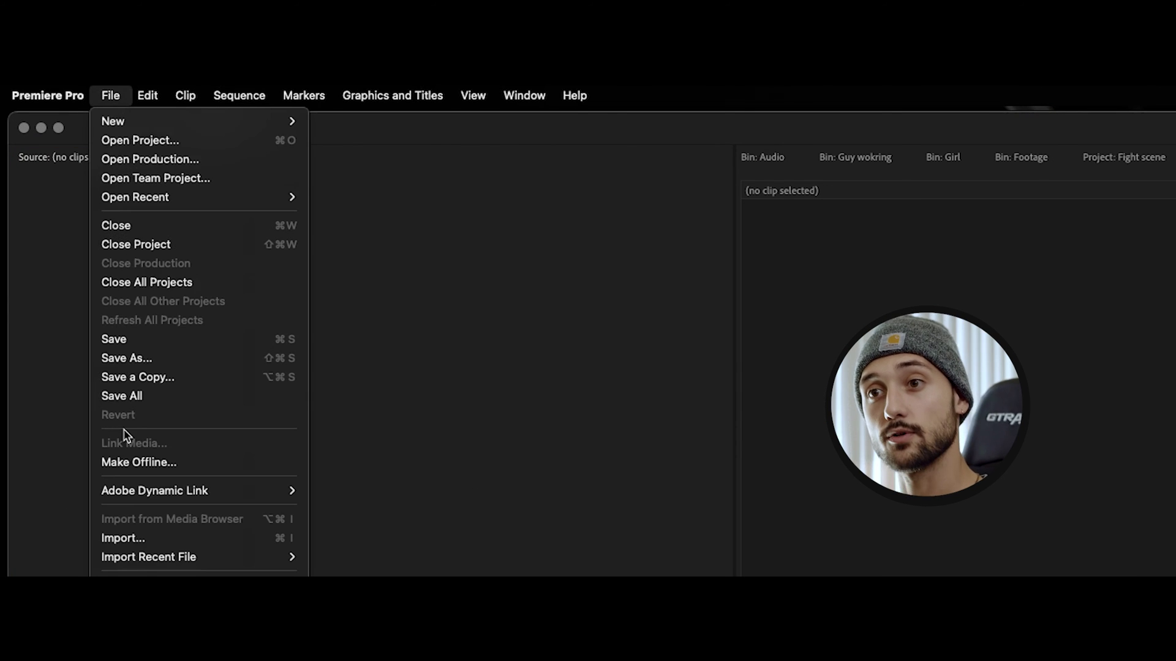
left_click(167, 539)
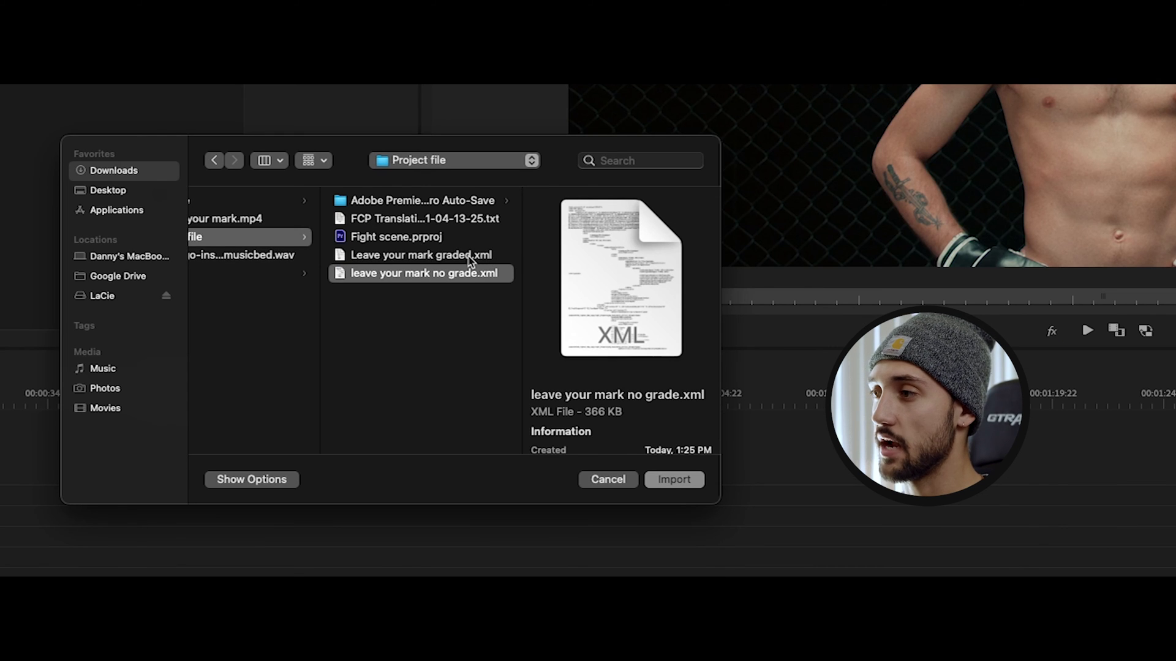
left_click(433, 260)
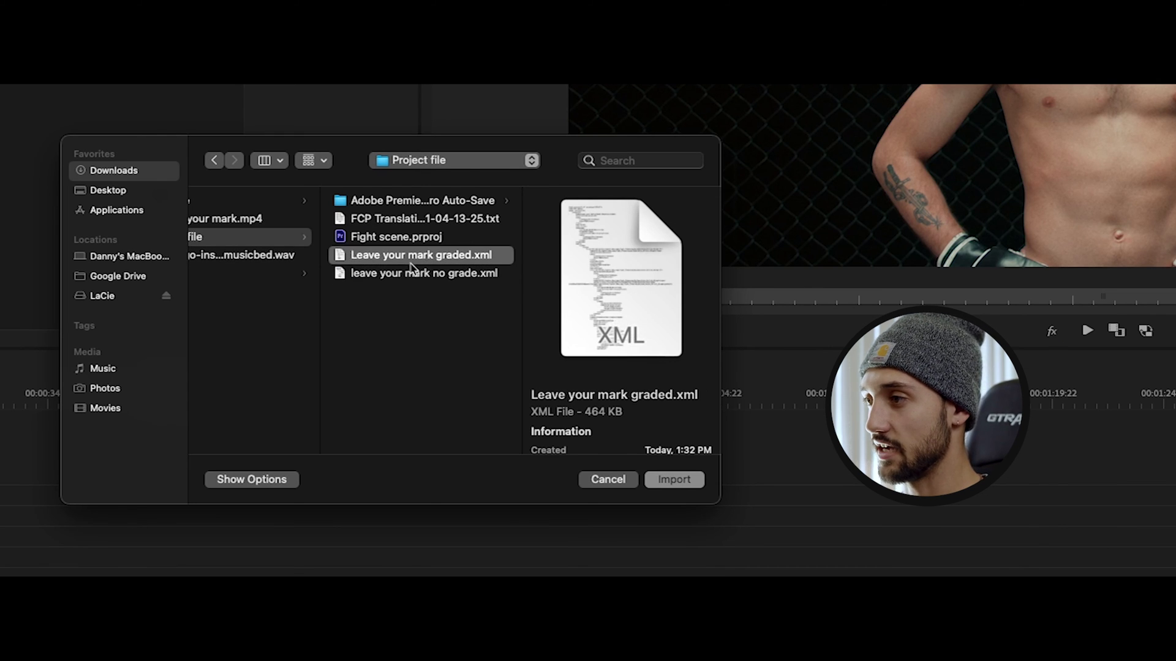
left_click(680, 483)
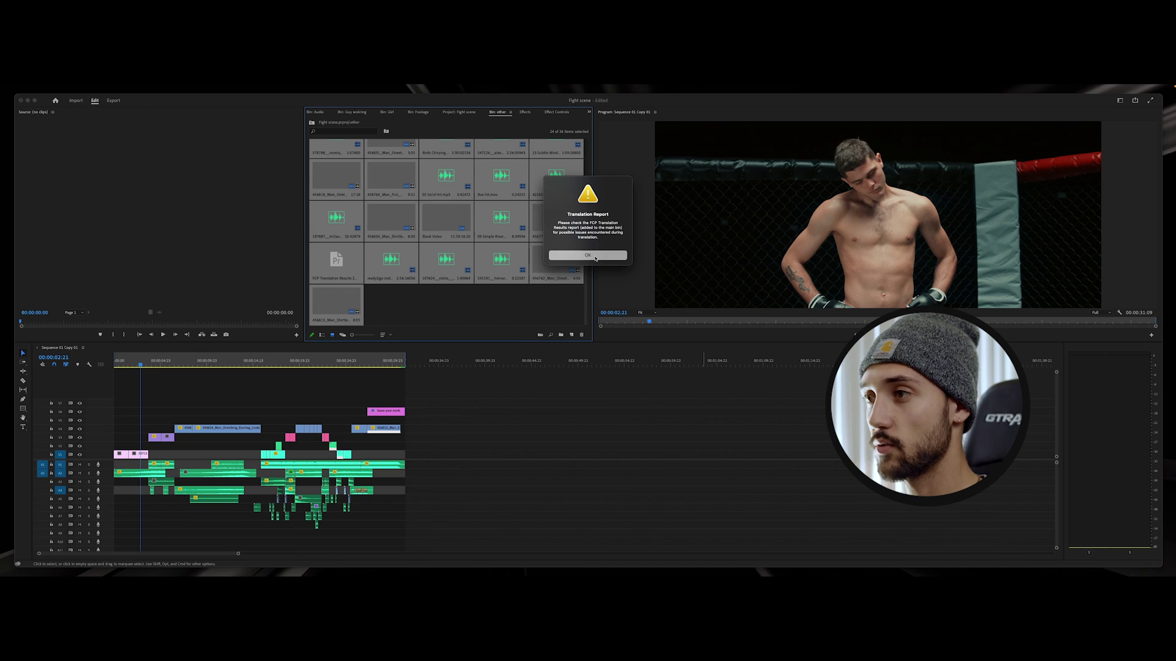
Step: Dismiss the translation report, create a bin named Resolve, open it and select the graded sequence
left_click(588, 255)
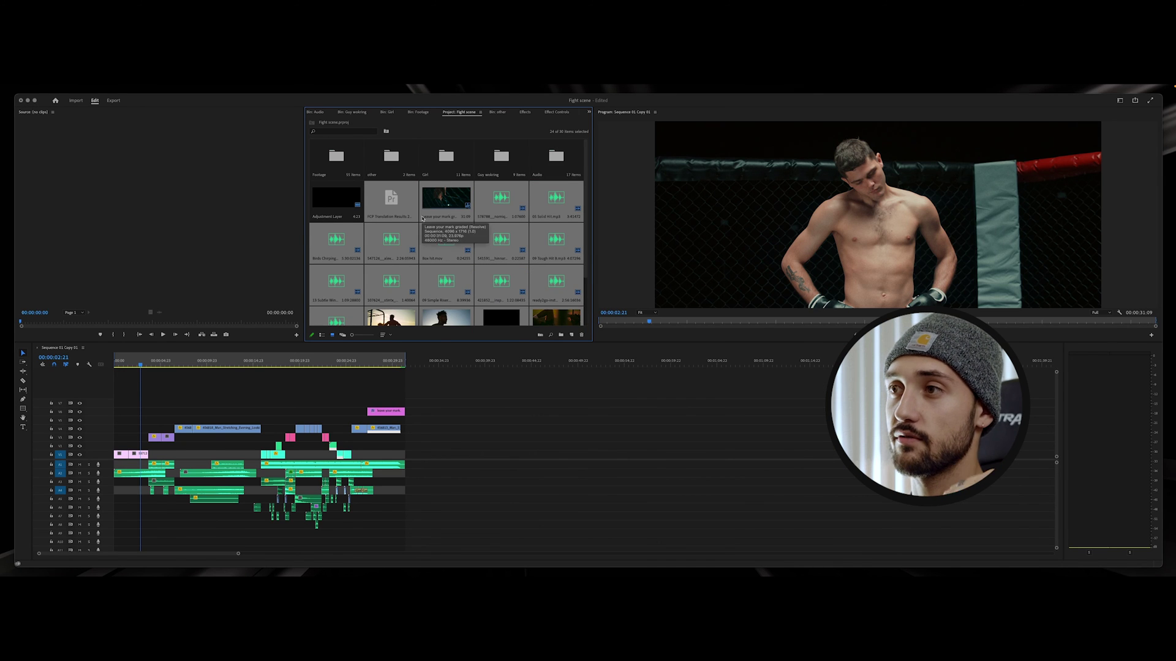
scroll(422, 218, "down", 2)
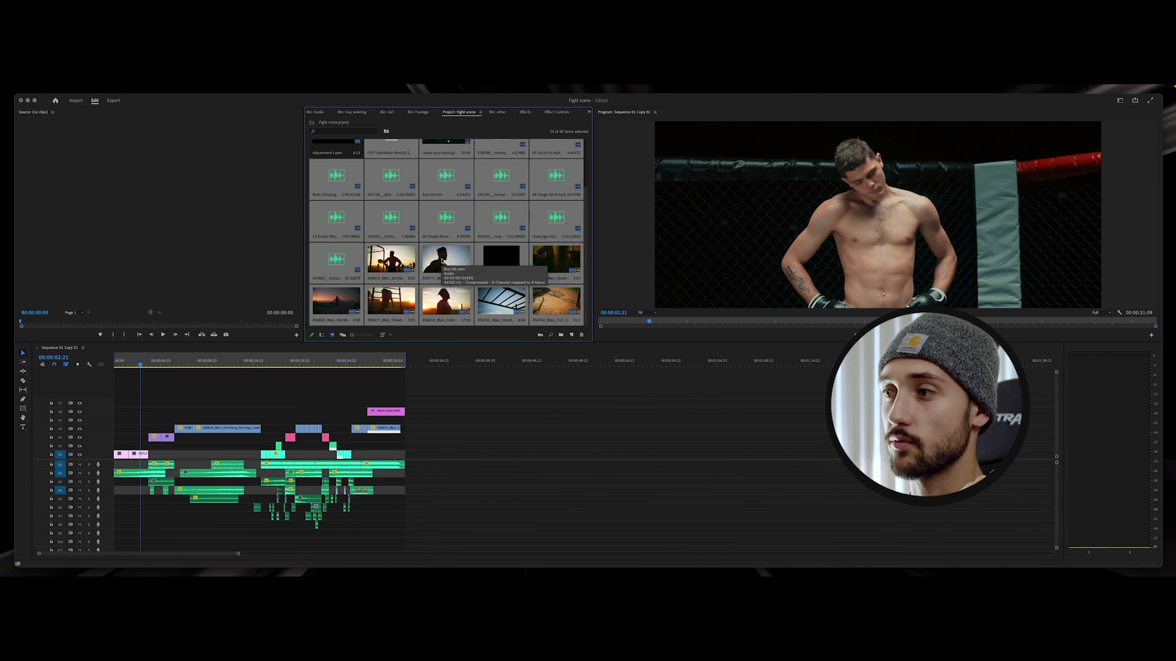
left_click(561, 335)
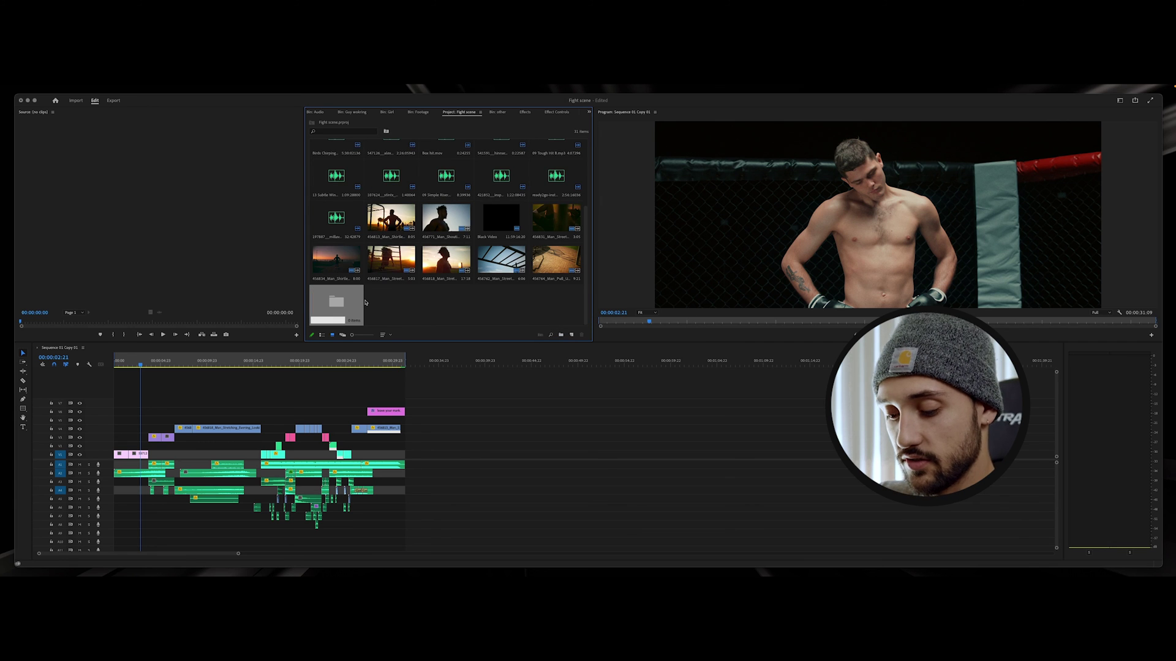
type("Resolve")
key("Return")
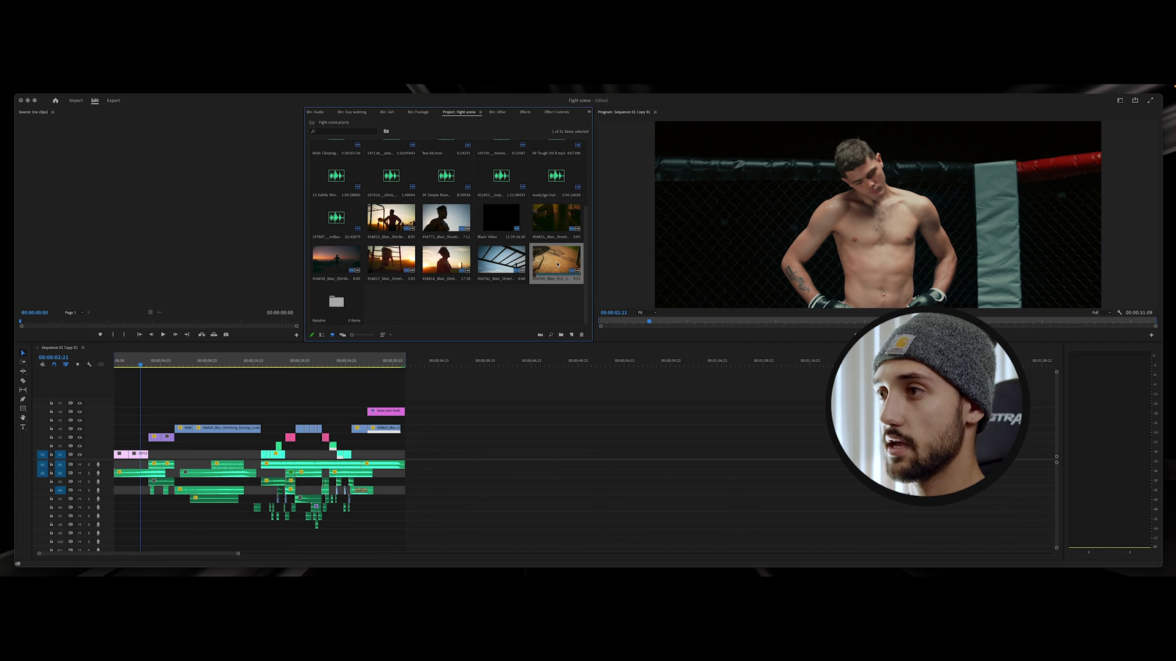
scroll(422, 218, "up", 3)
double_click(394, 167)
left_click(393, 166)
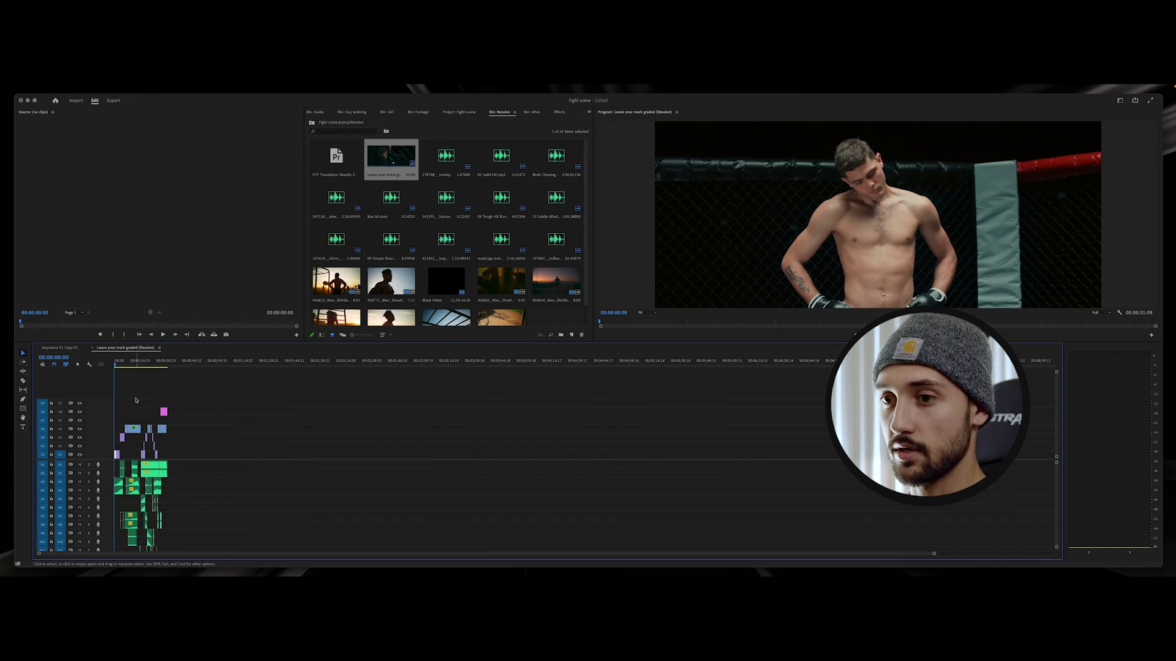
Step: Open the Leave your mark graded sequence and preview it at 00:00:02:00
double_click(349, 187)
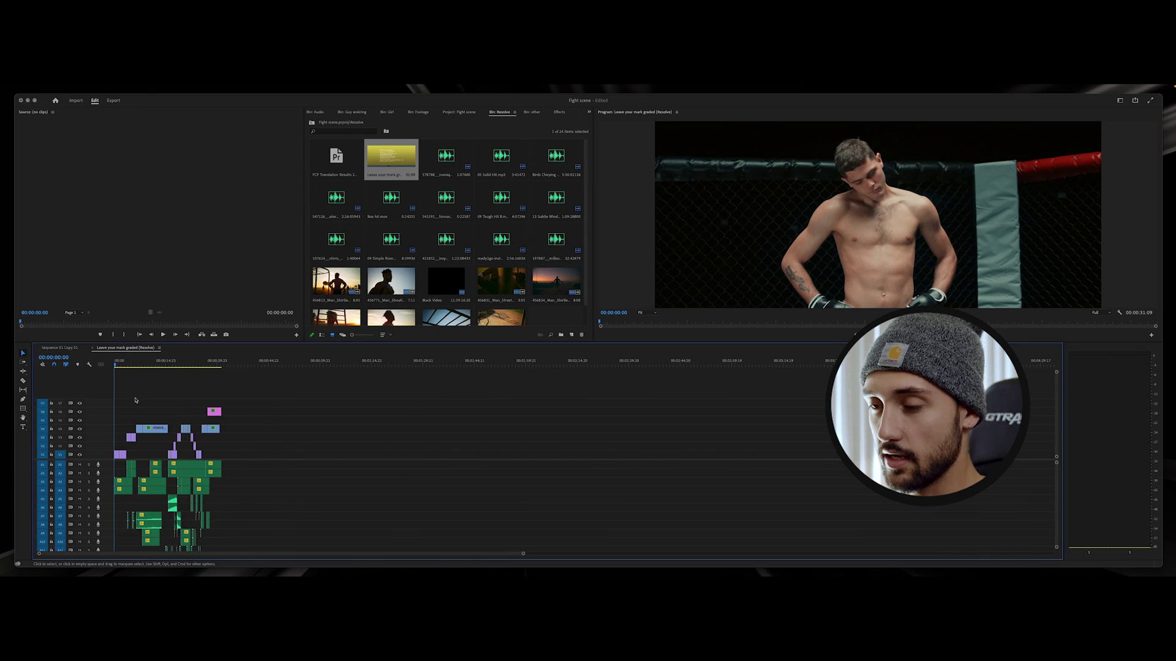
left_click(127, 364)
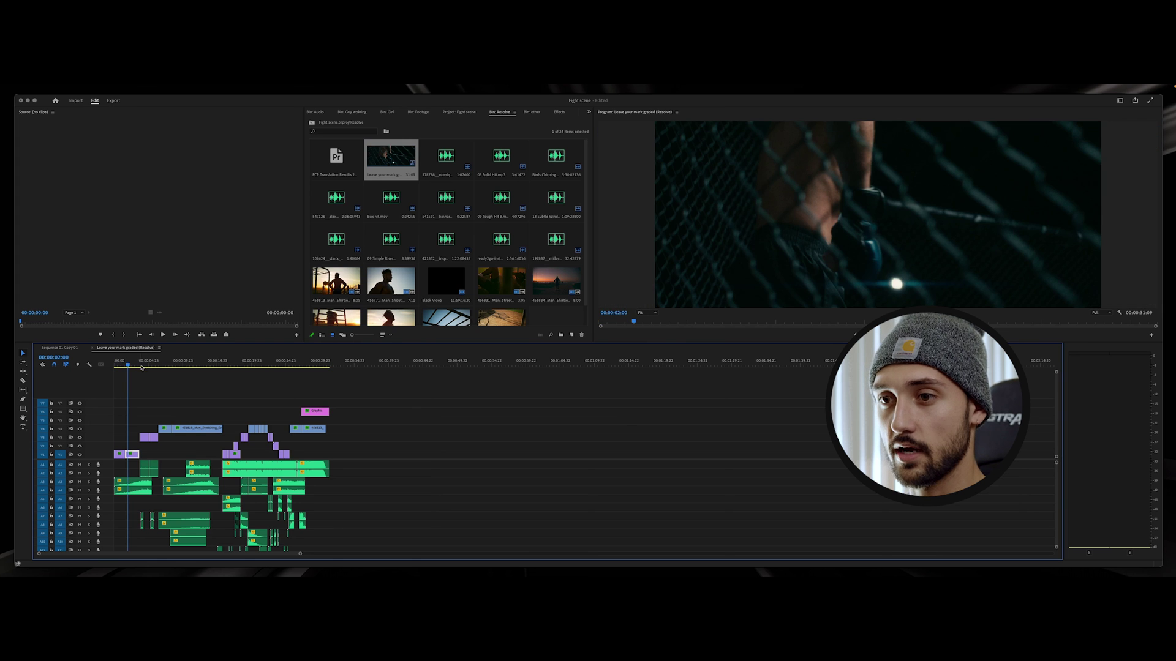